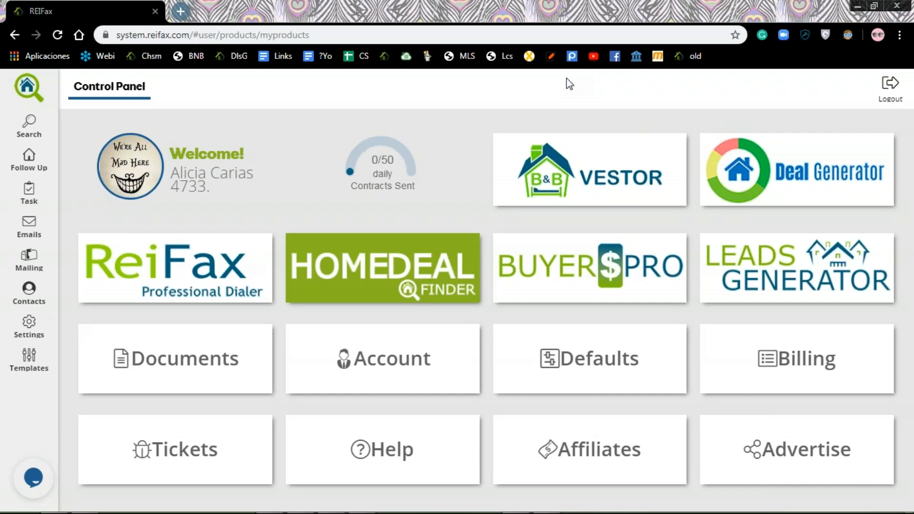
Open the ReiFax property search from the control panel, and open and close the live support chat
{"action": "left_click", "coordinate": [27, 131]}
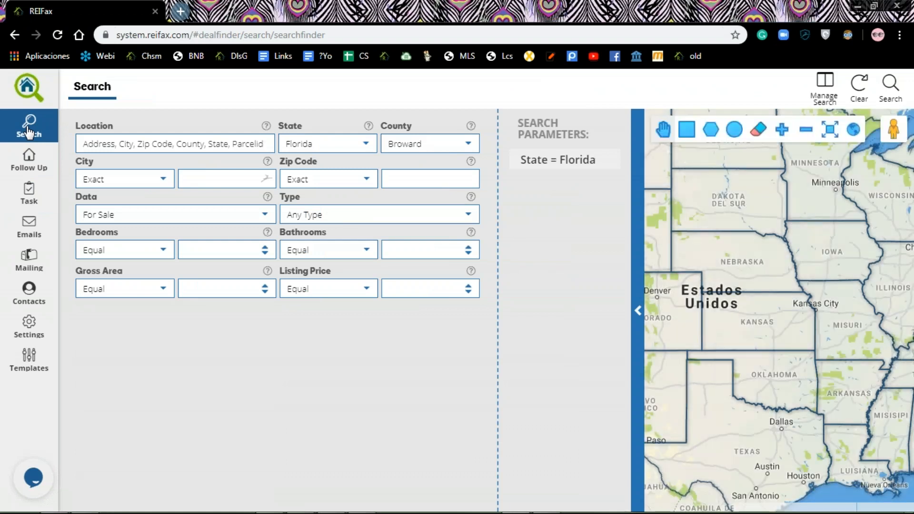
{"action": "left_click", "coordinate": [28, 87]}
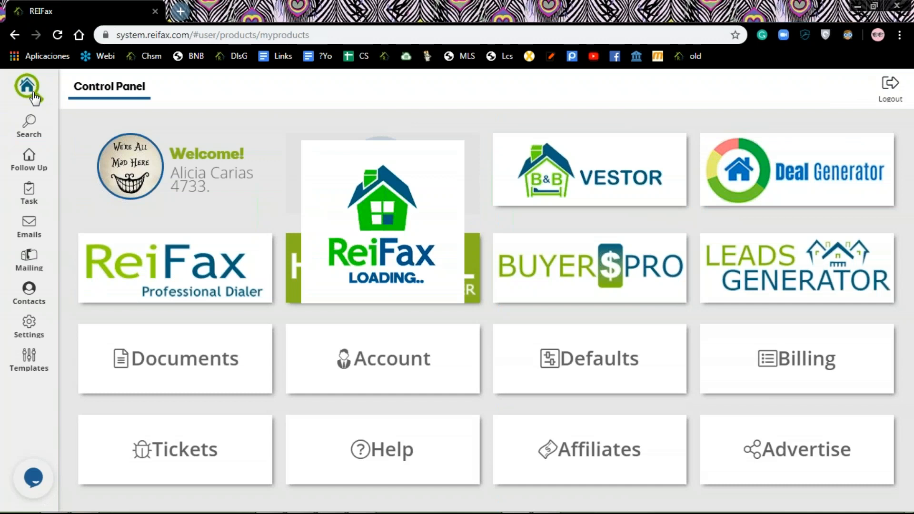
{"action": "left_click", "coordinate": [157, 272]}
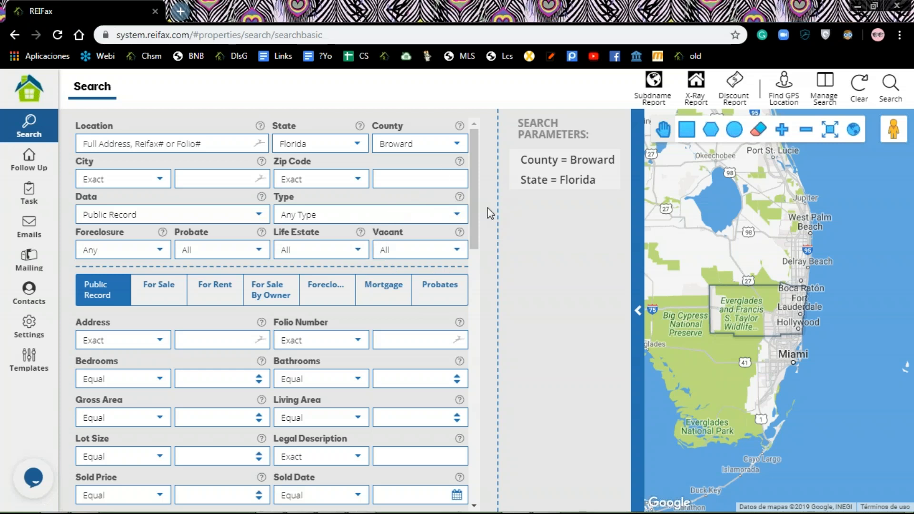
{"action": "left_click", "coordinate": [32, 482]}
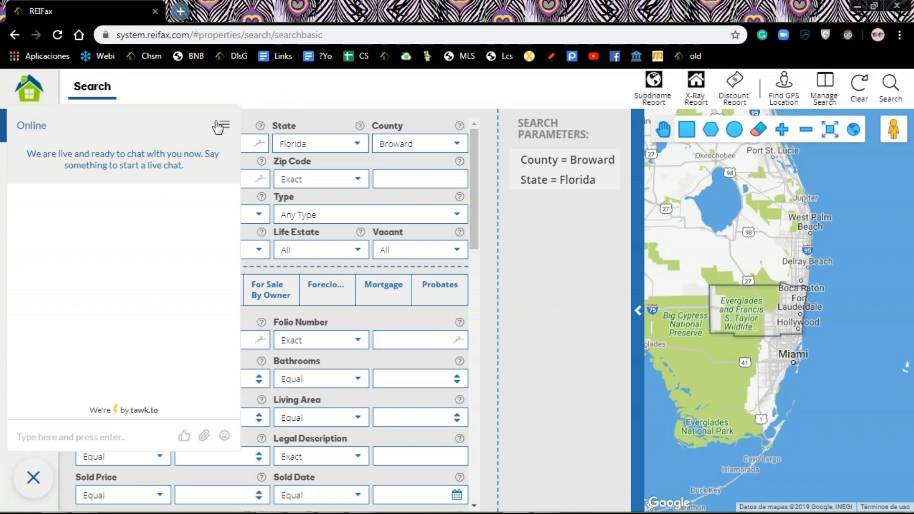
{"action": "left_click", "coordinate": [33, 477]}
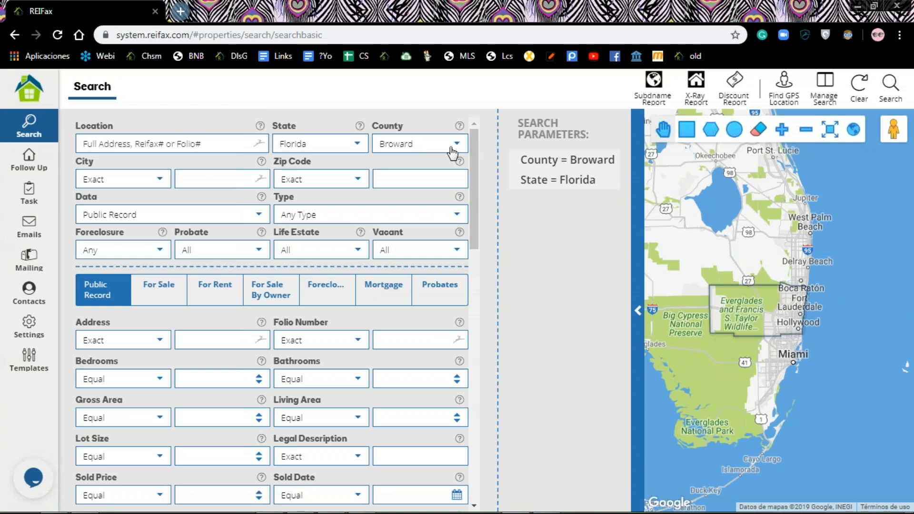
Filter the property search to type Single Family, Foreclosure No and Vacant Yes
{"action": "left_click", "coordinate": [457, 214]}
{"action": "left_click", "coordinate": [377, 267]}
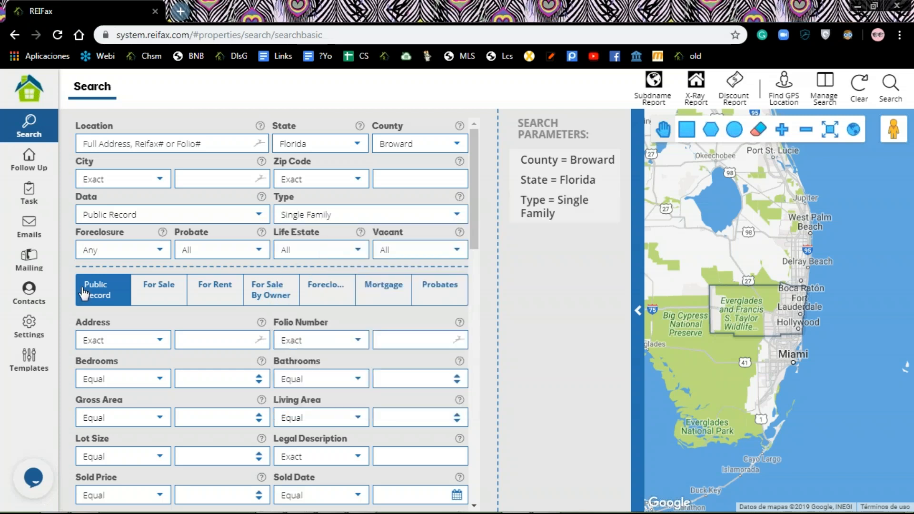
{"action": "left_click", "coordinate": [161, 251]}
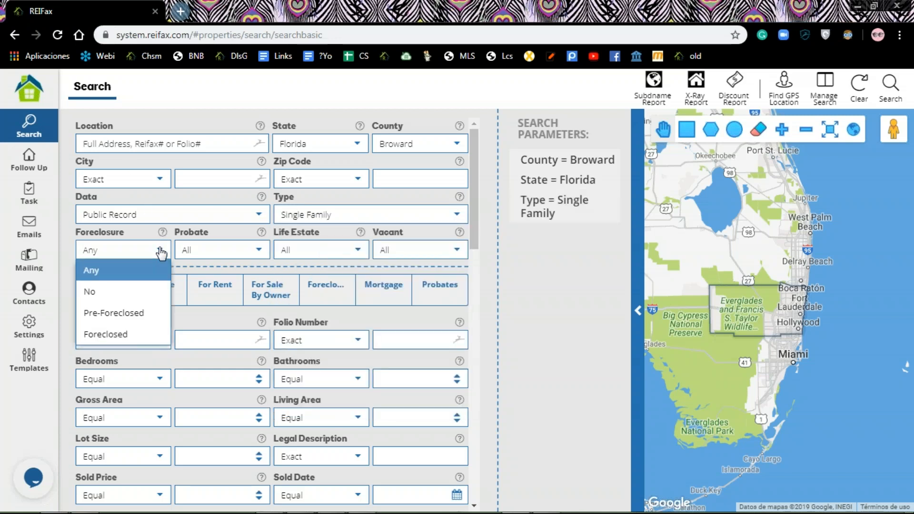
{"action": "left_click", "coordinate": [129, 302]}
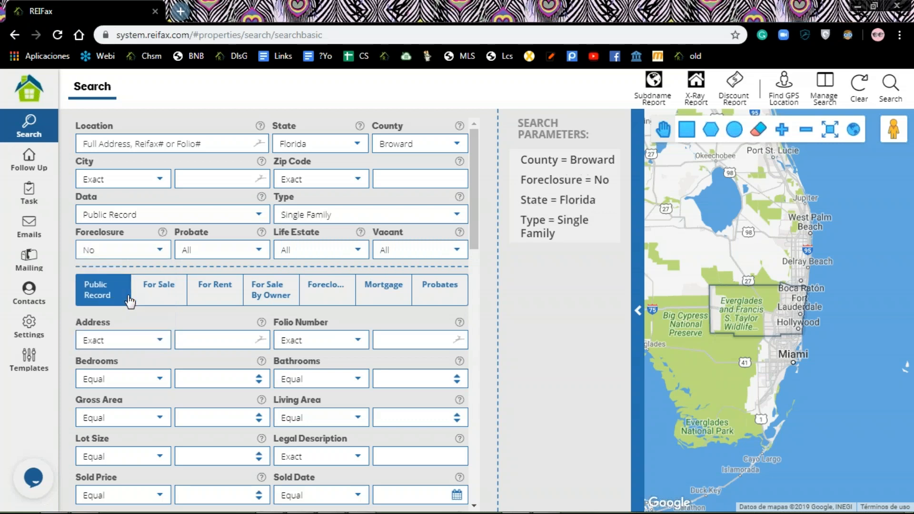
{"action": "left_click", "coordinate": [460, 255]}
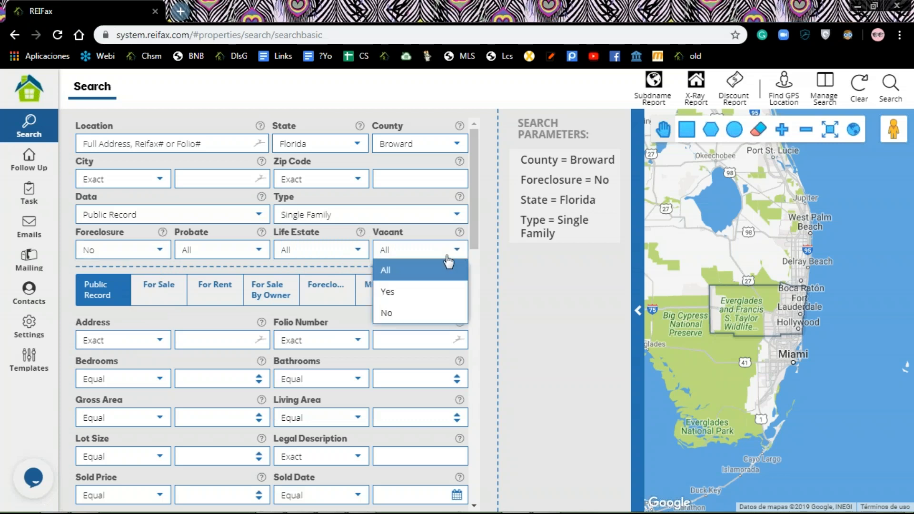
{"action": "left_click", "coordinate": [404, 302]}
Limit the public-record market value to Equal or Less than 300000
{"action": "scroll", "coordinate": [314, 308], "scroll_direction": "down", "scroll_amount": 4}
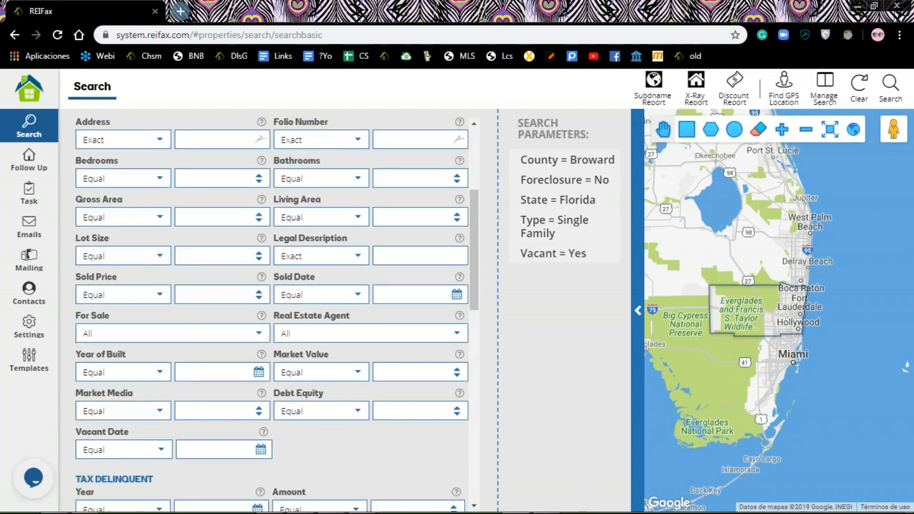
{"action": "scroll", "coordinate": [349, 303], "scroll_direction": "down", "scroll_amount": 1}
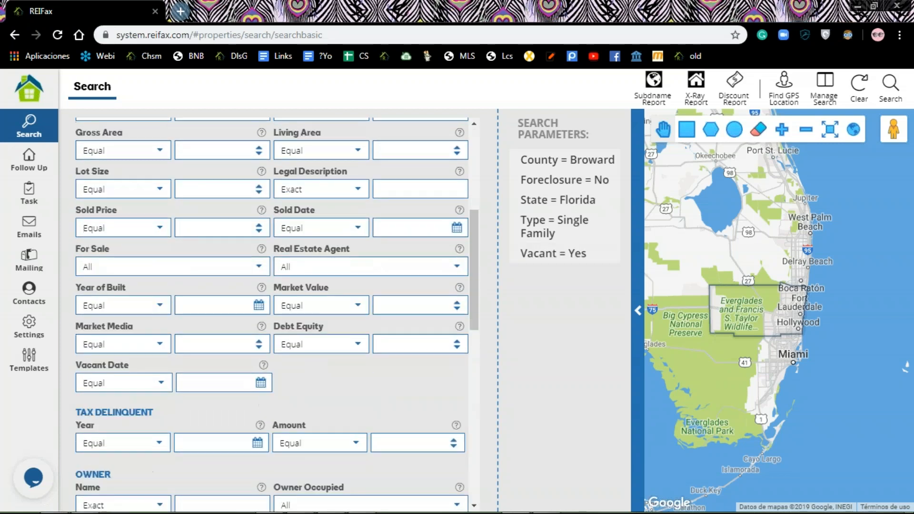
{"action": "left_click", "coordinate": [358, 306]}
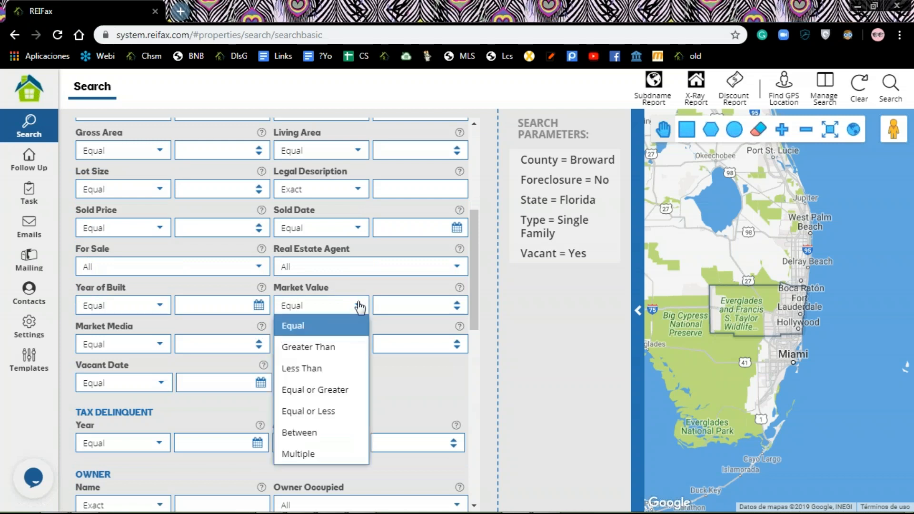
{"action": "left_click", "coordinate": [340, 411]}
{"action": "left_click", "coordinate": [422, 306]}
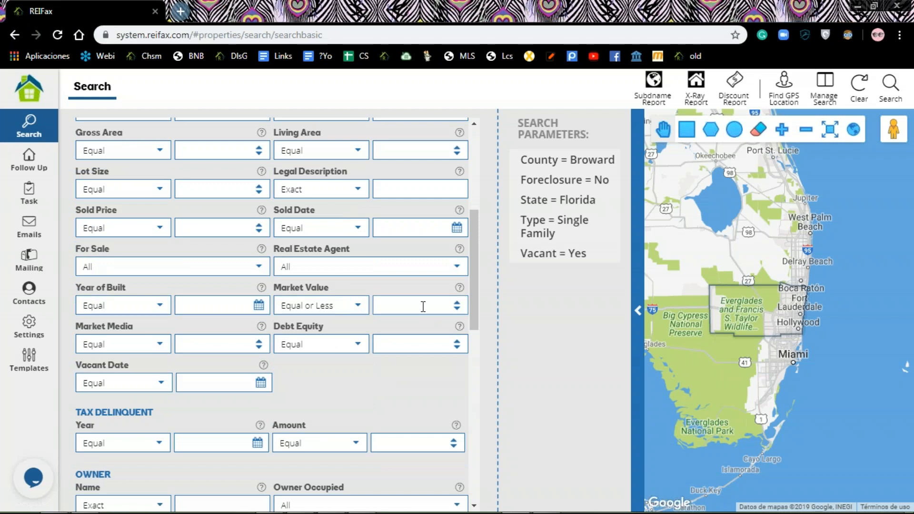
{"action": "type", "text": "300"}
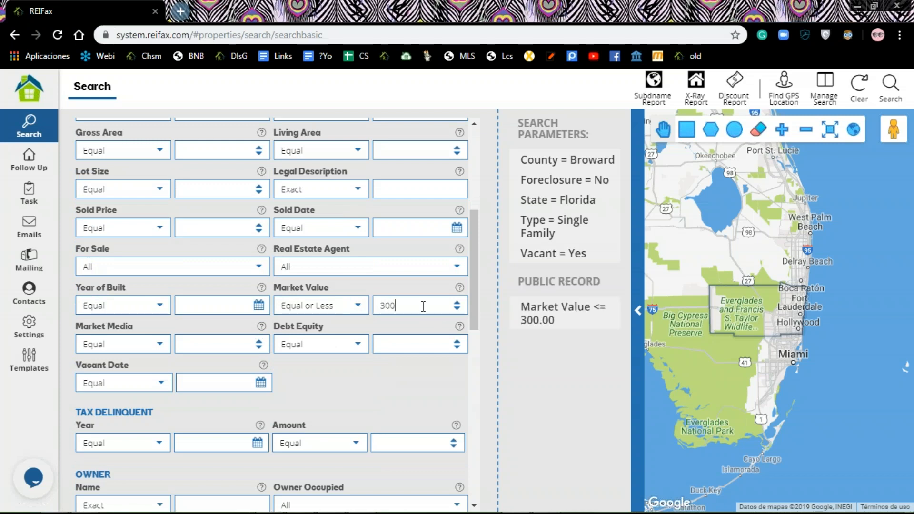
{"action": "type", "text": "000"}
Exclude owner names with the Multiple Not Contains condition and the terms bank,financial,trust,corp,llc,inc,state
{"action": "scroll", "coordinate": [142, 429], "scroll_direction": "down", "scroll_amount": 5}
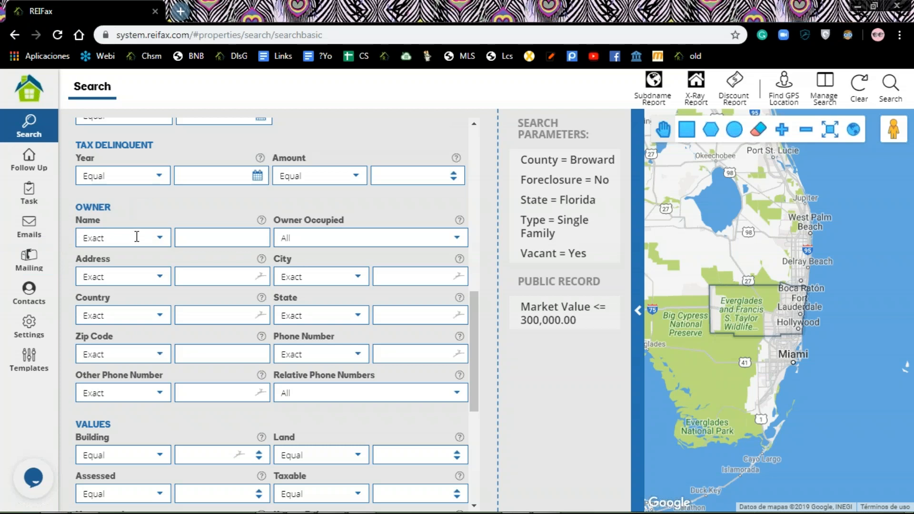
{"action": "left_click", "coordinate": [161, 240]}
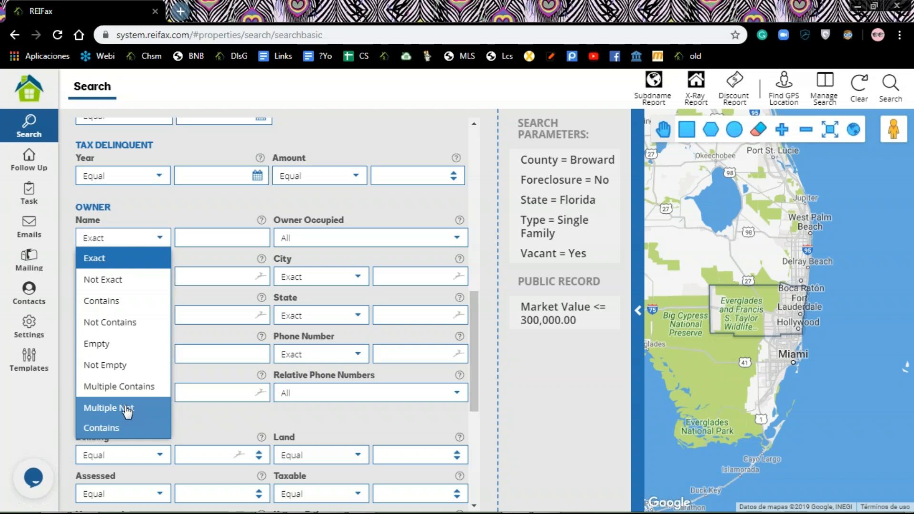
{"action": "left_click", "coordinate": [102, 421]}
{"action": "left_click", "coordinate": [231, 238]}
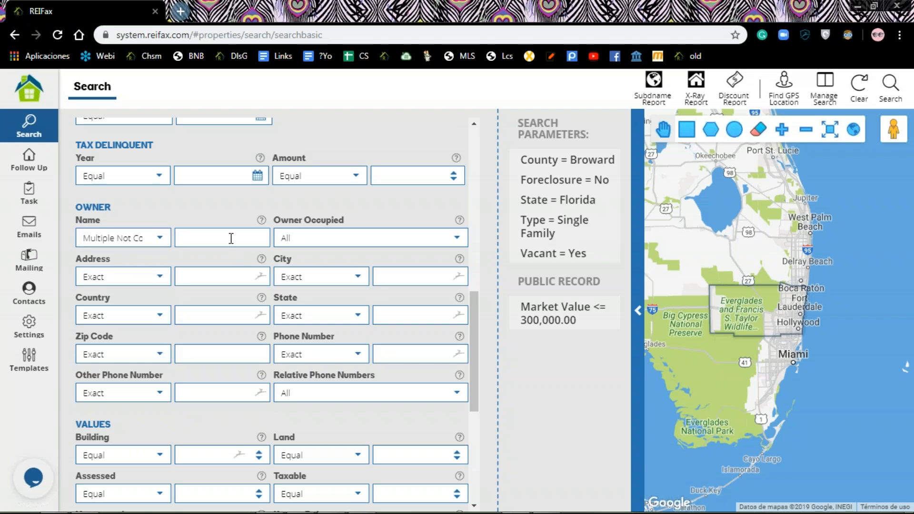
{"action": "type", "text": "bank,financial"}
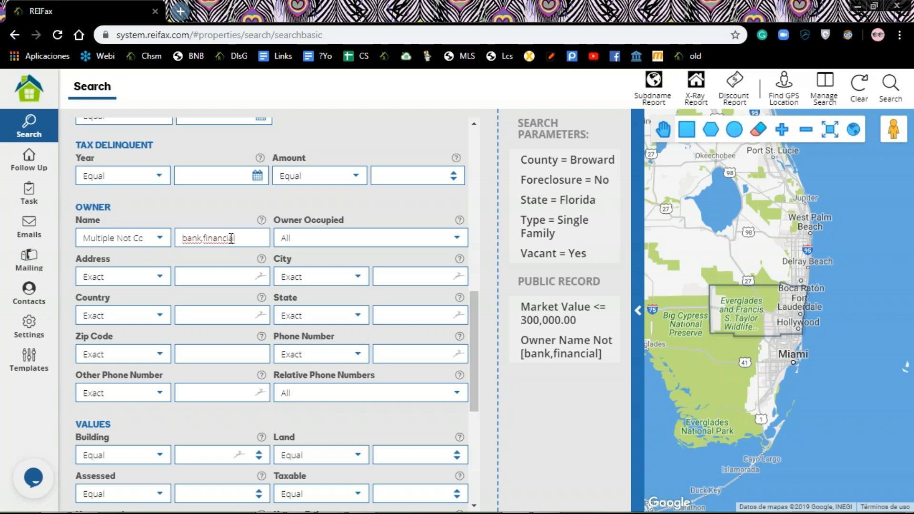
{"action": "type", "text": ",trust,corp"}
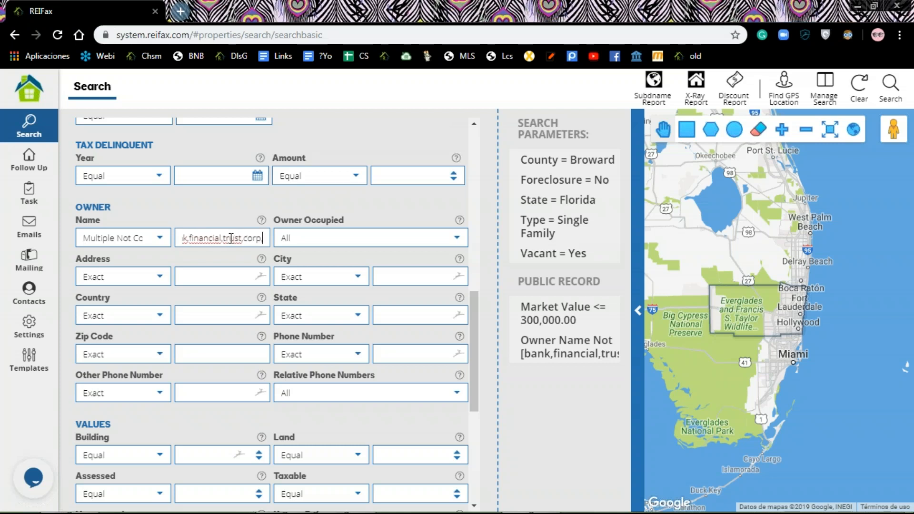
{"action": "type", "text": ",llc,inc,"}
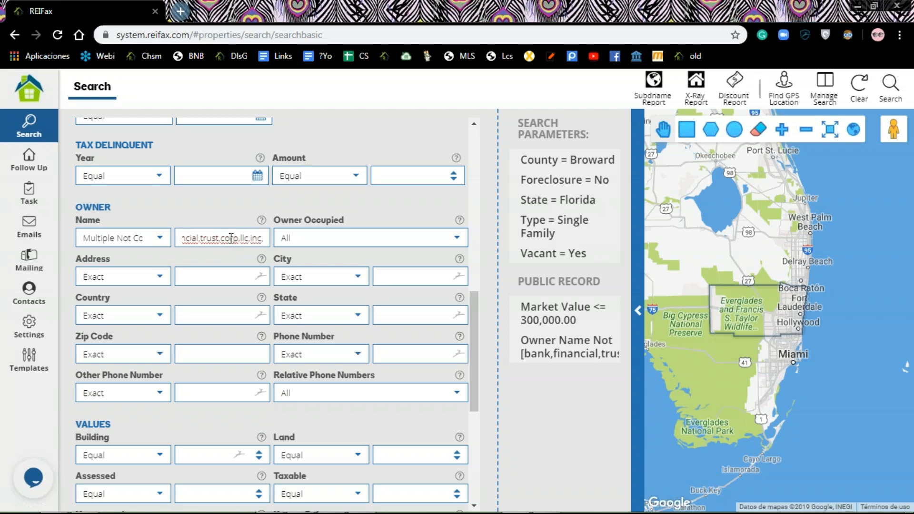
{"action": "key", "text": "BackSpace"}
{"action": "type", "text": "state"}
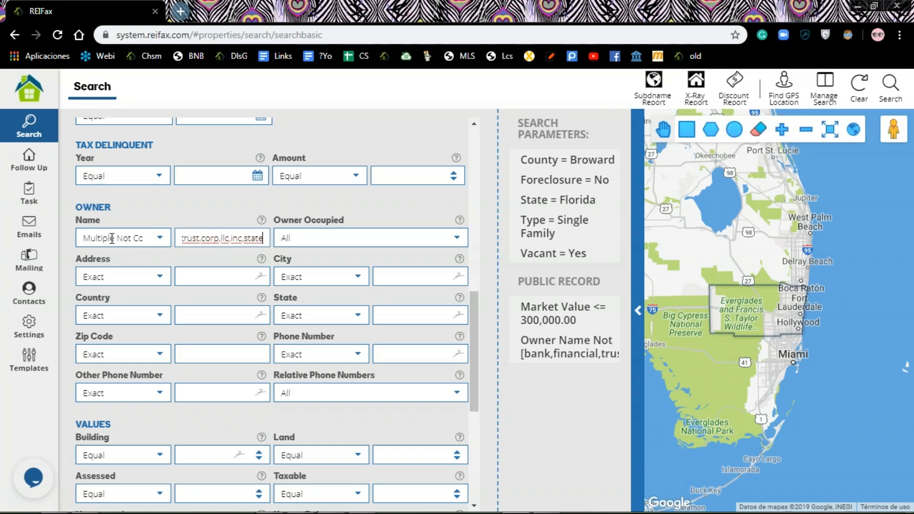
Run the property search with the parameters that have been set
{"action": "mouse_move", "coordinate": [536, 229]}
{"action": "mouse_move", "coordinate": [537, 369]}
{"action": "left_click", "coordinate": [889, 88]}
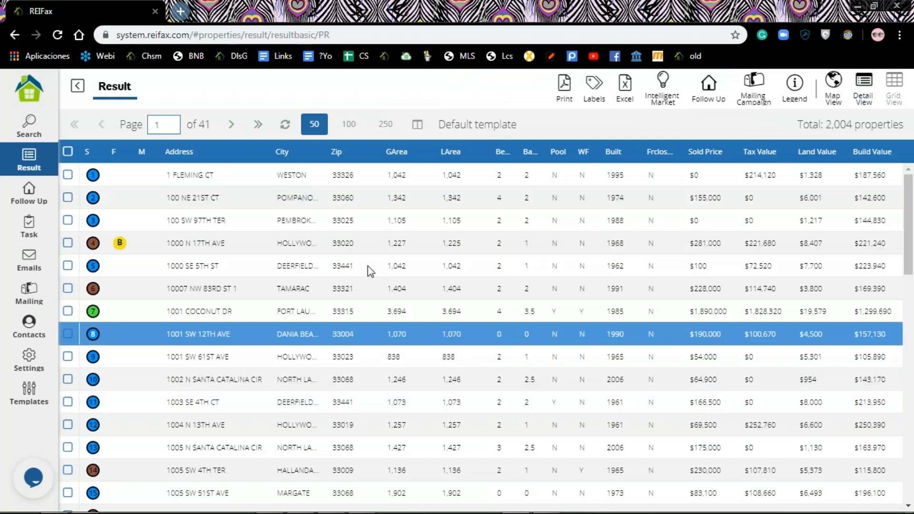
Look through the results list, show 100 properties per page and select all properties on the first page
{"action": "scroll", "coordinate": [419, 326], "scroll_direction": "down", "scroll_amount": 9}
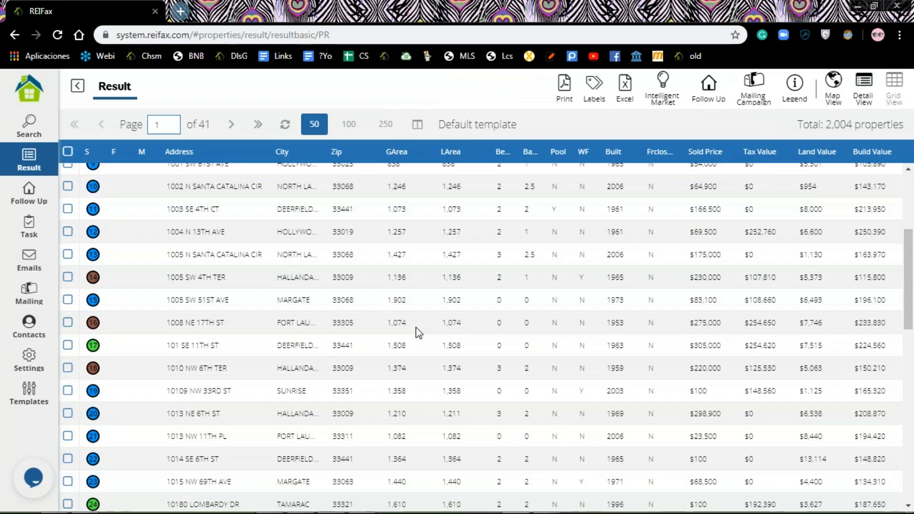
{"action": "scroll", "coordinate": [418, 333], "scroll_direction": "down", "scroll_amount": 3}
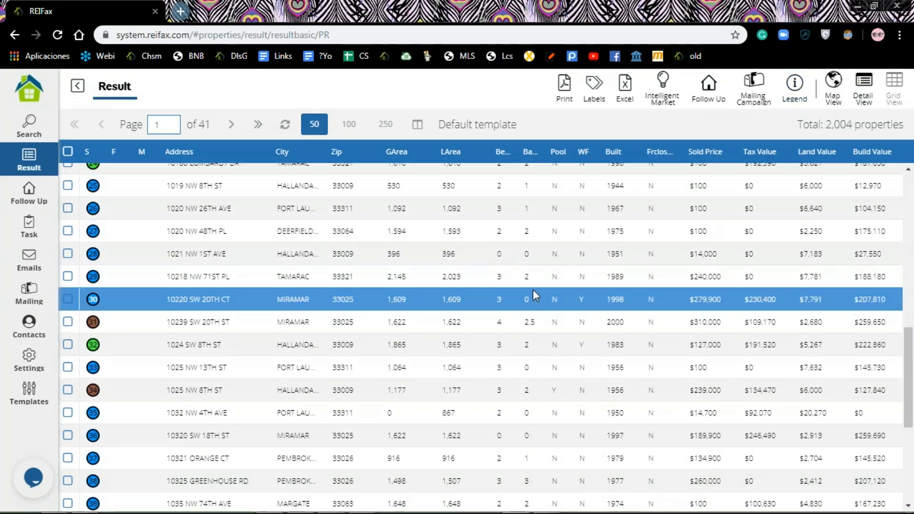
{"action": "scroll", "coordinate": [533, 290], "scroll_direction": "down", "scroll_amount": 5}
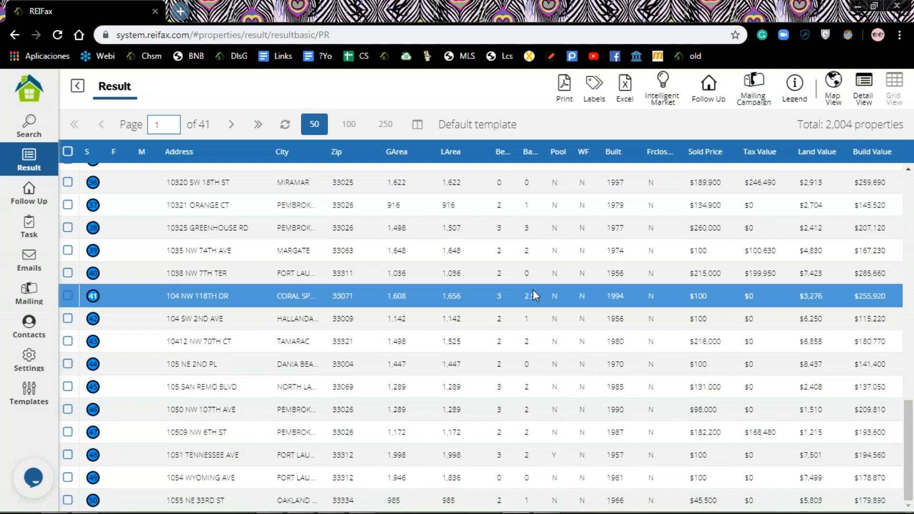
{"action": "scroll", "coordinate": [533, 290], "scroll_direction": "up", "scroll_amount": 15}
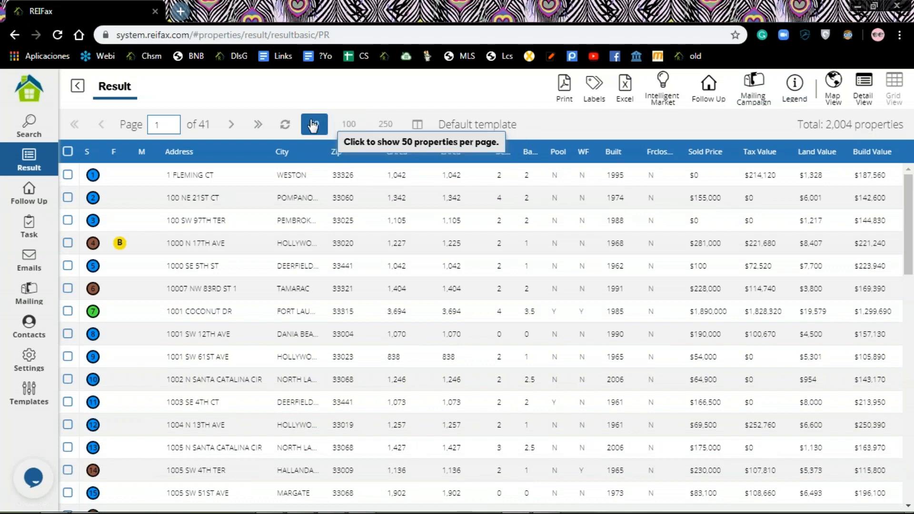
{"action": "left_click", "coordinate": [350, 125]}
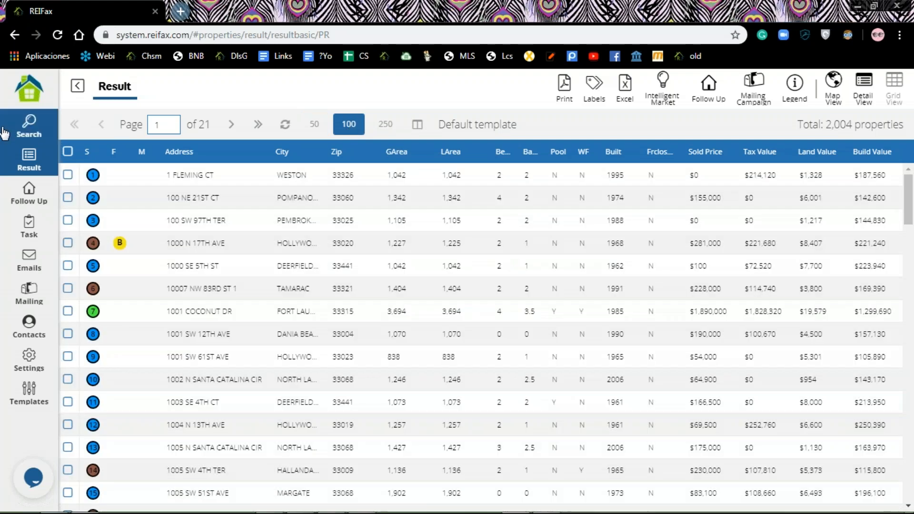
{"action": "left_click", "coordinate": [68, 151]}
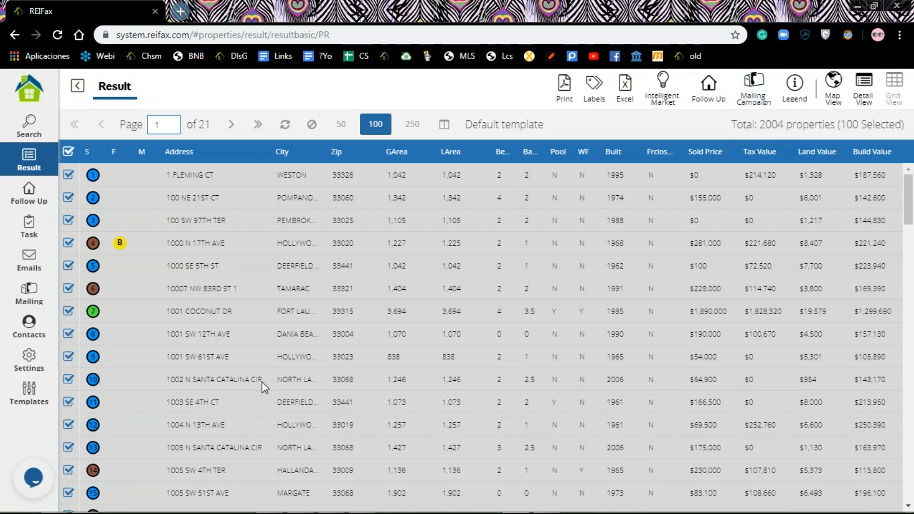
Add the selected properties to a new mailing campaign named "Webinar test Vacant props"
{"action": "left_click", "coordinate": [753, 81]}
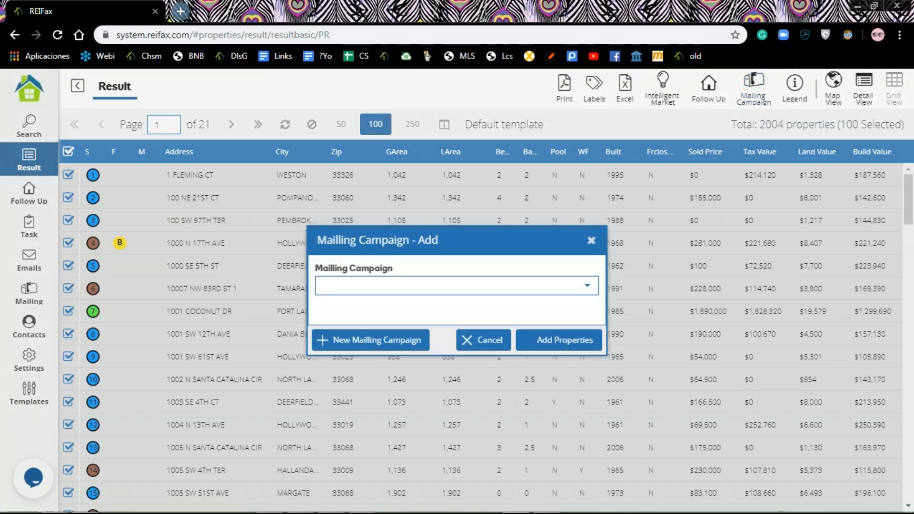
{"action": "left_click", "coordinate": [392, 285]}
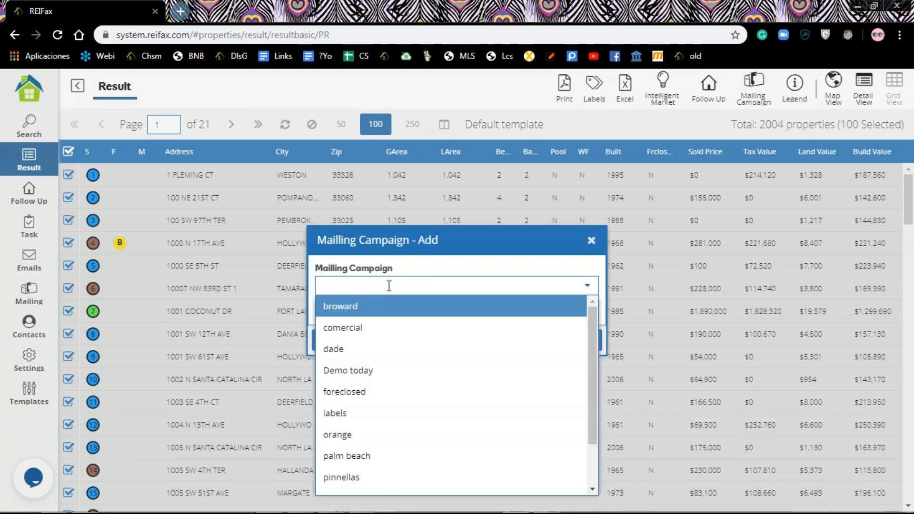
{"action": "left_click", "coordinate": [425, 265]}
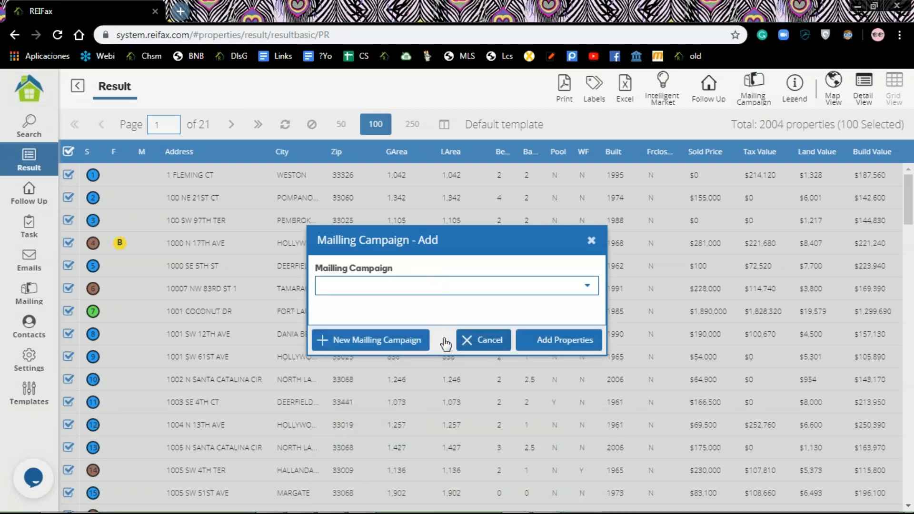
{"action": "left_click", "coordinate": [388, 349]}
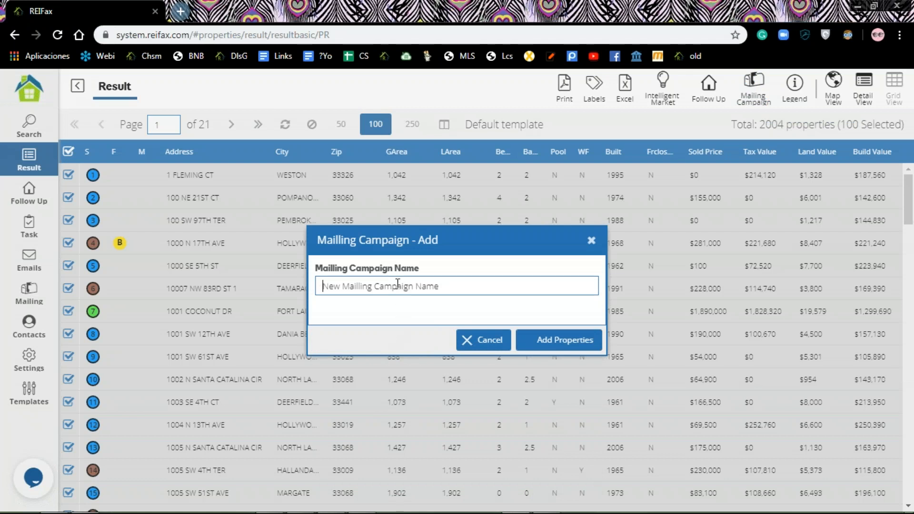
{"action": "type", "text": "We"}
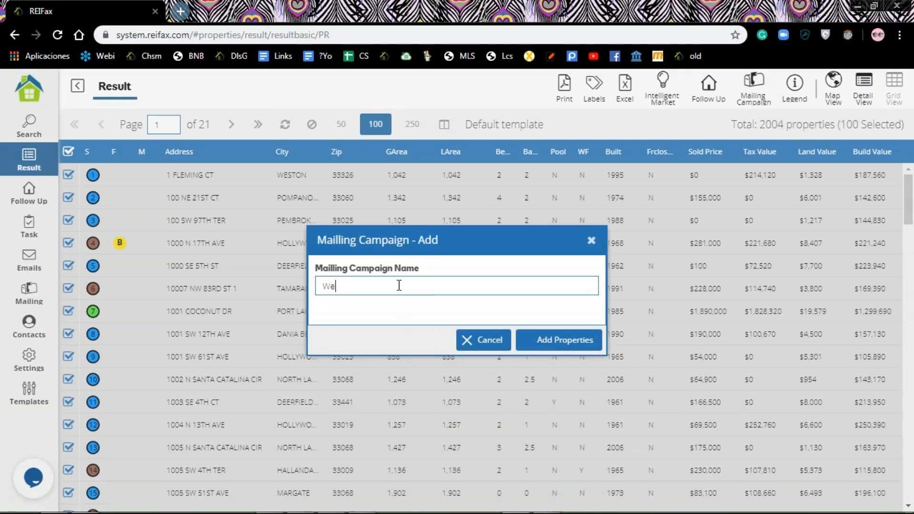
{"action": "type", "text": "binar test Vacant props"}
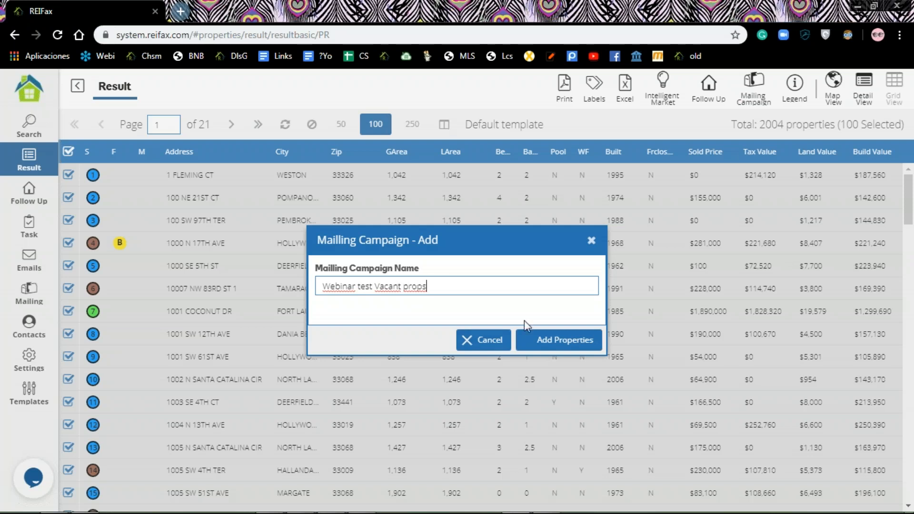
{"action": "left_click", "coordinate": [560, 340]}
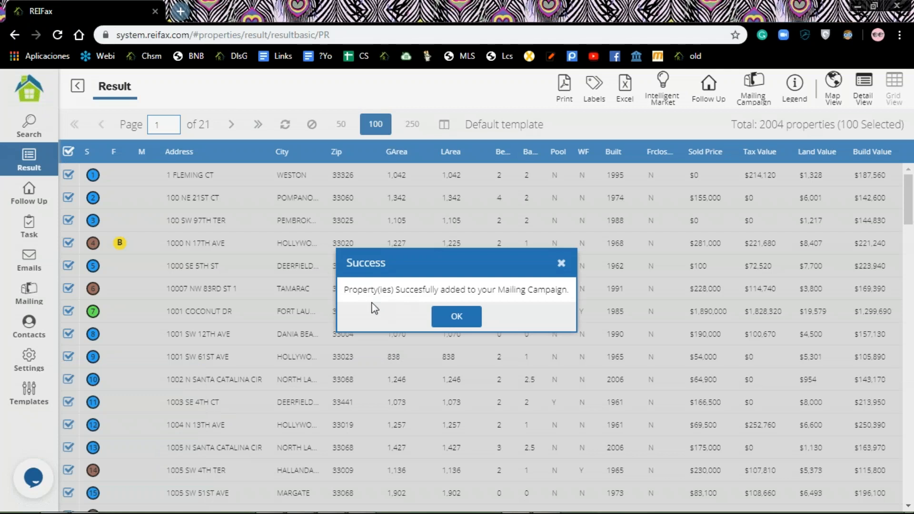
Open the mailing campaign "Webinar test Vacant props" to view its properties
{"action": "left_click", "coordinate": [455, 318]}
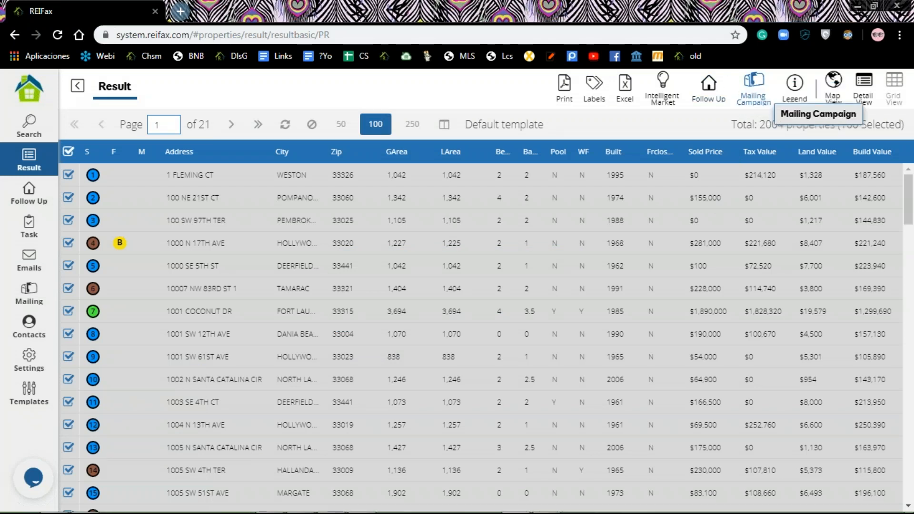
{"action": "left_click", "coordinate": [30, 296]}
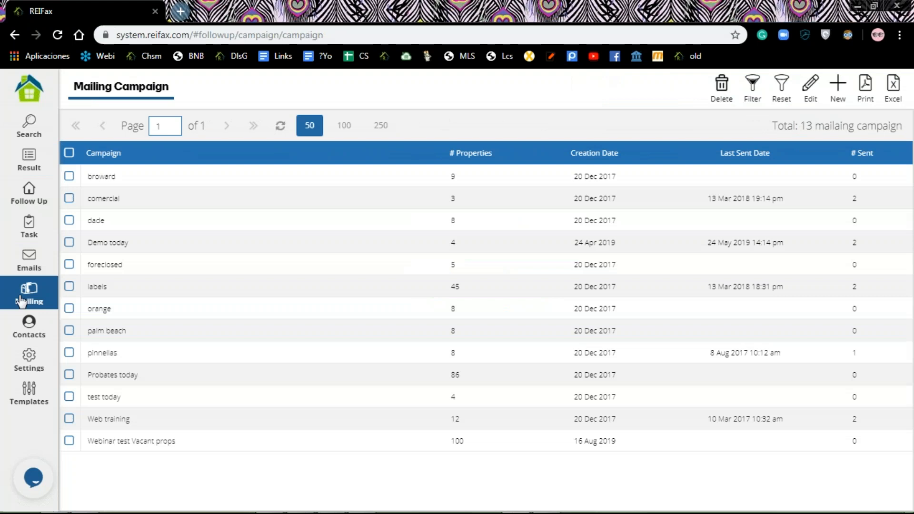
{"action": "left_click", "coordinate": [138, 178]}
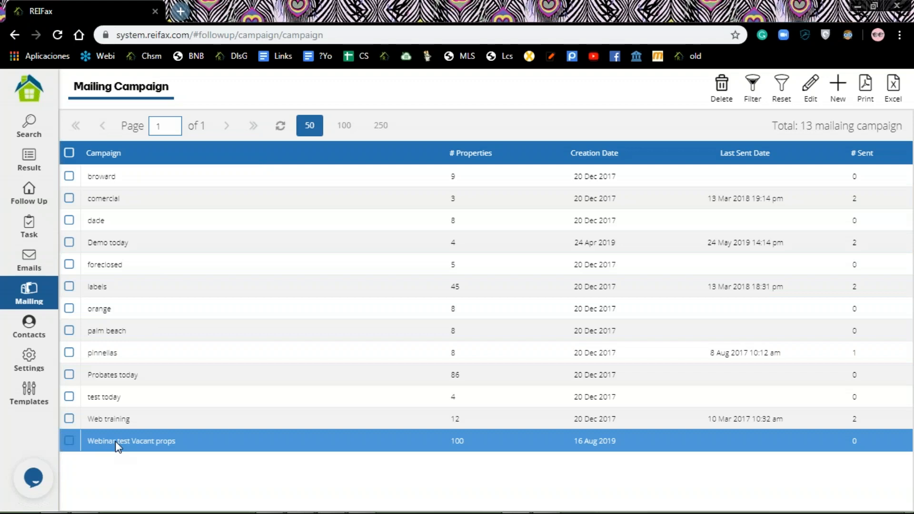
{"action": "left_click", "coordinate": [118, 443]}
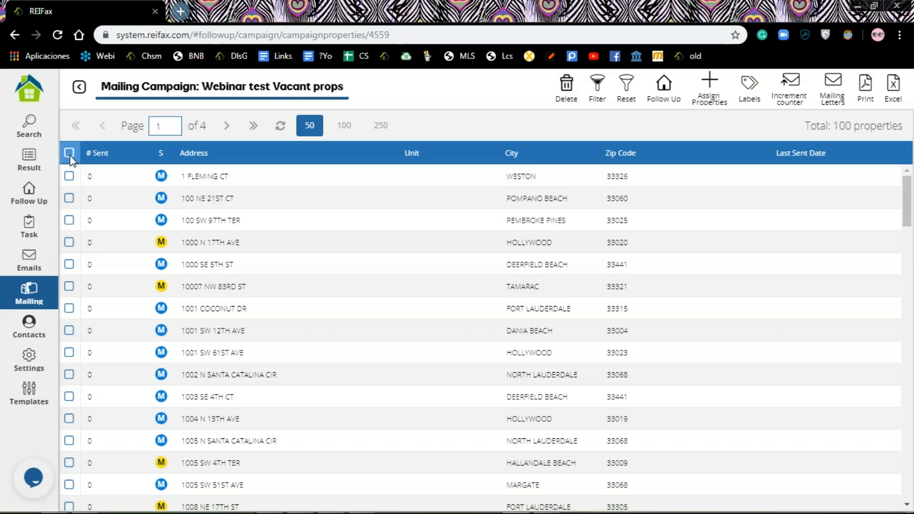
{"action": "left_click", "coordinate": [69, 199]}
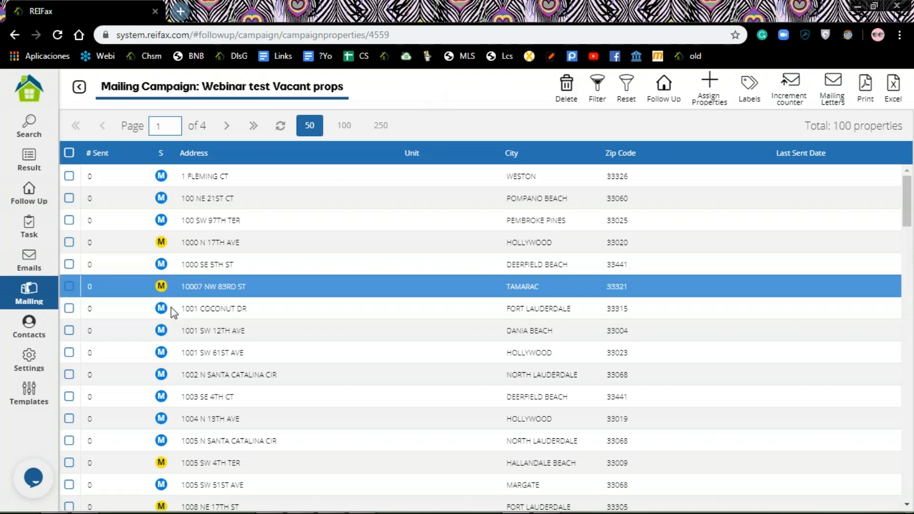
Display the Vacant Land email template and examine the owner, date and contact variables in its body
{"action": "left_click", "coordinate": [19, 400]}
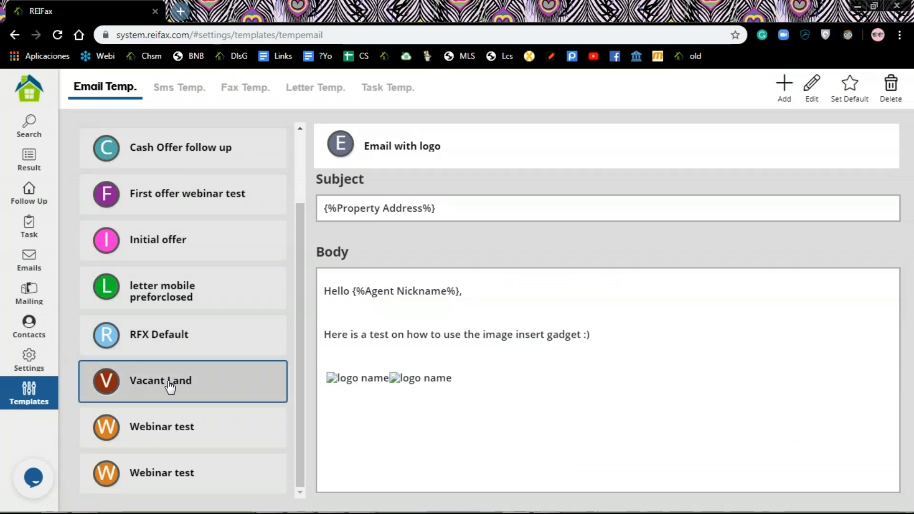
{"action": "left_click", "coordinate": [134, 391]}
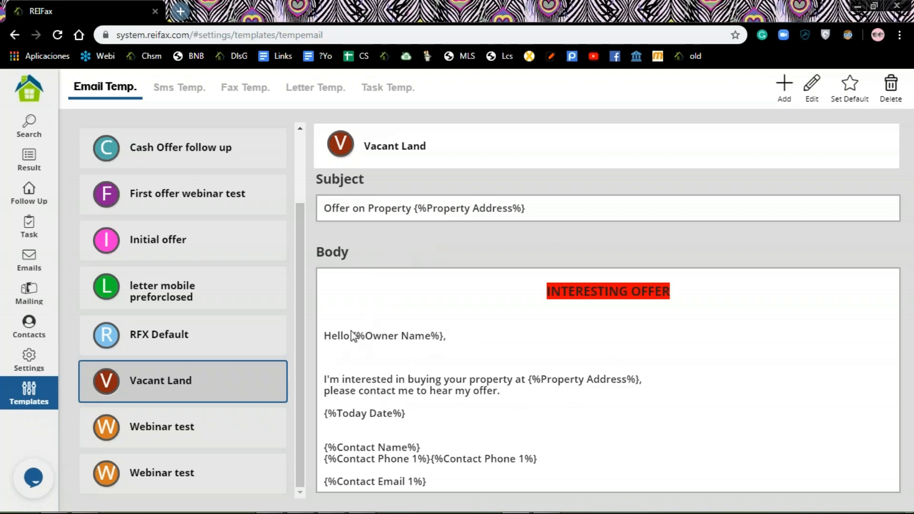
{"action": "left_click_drag", "start_coordinate": [355, 337], "coordinate": [453, 342]}
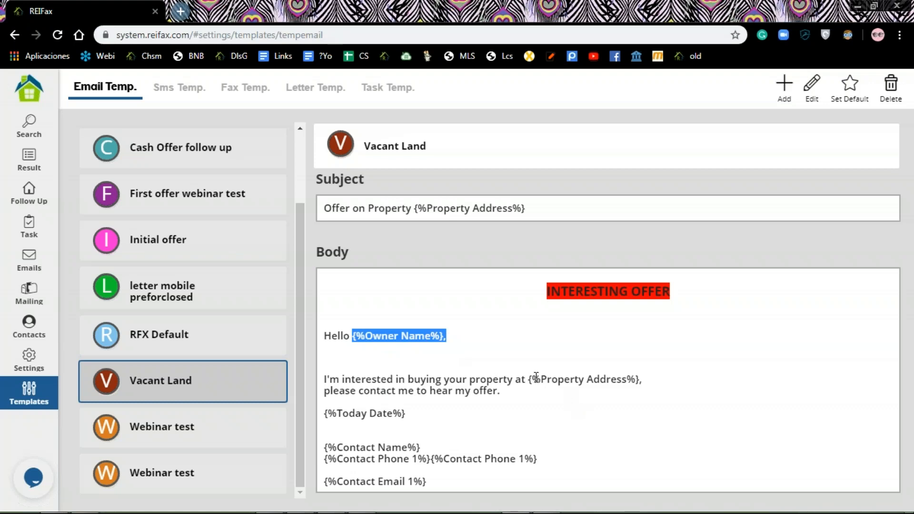
{"action": "left_click_drag", "start_coordinate": [405, 413], "coordinate": [324, 413]}
{"action": "left_click_drag", "start_coordinate": [323, 448], "coordinate": [561, 465]}
{"action": "left_click", "coordinate": [453, 488]}
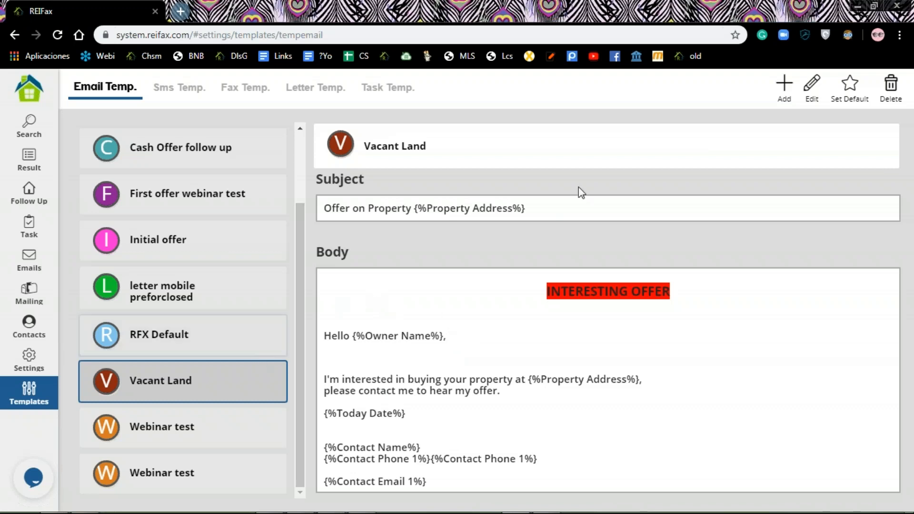
Open the Vacant Land email template for editing, look through the available variables and leave it without saving
{"action": "left_click", "coordinate": [812, 89]}
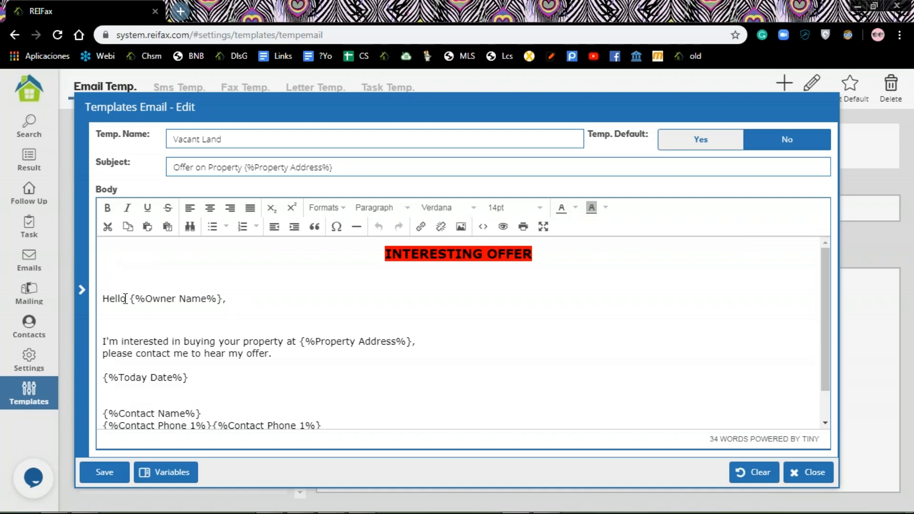
{"action": "left_click_drag", "start_coordinate": [125, 299], "coordinate": [243, 299]}
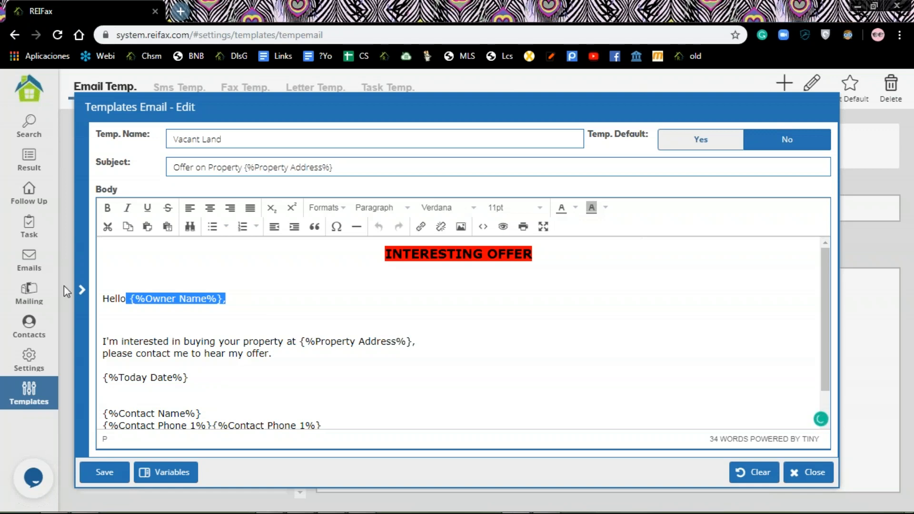
{"action": "left_click", "coordinate": [82, 290]}
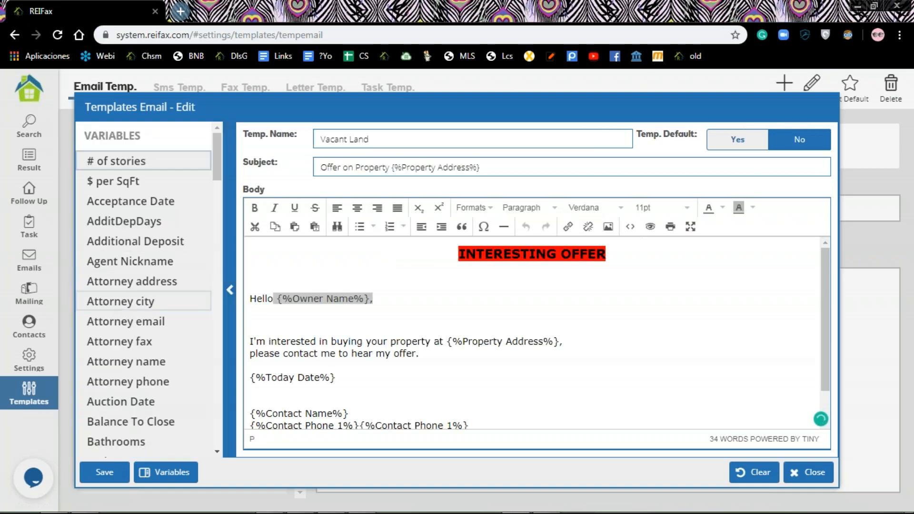
{"action": "left_click_drag", "start_coordinate": [215, 159], "coordinate": [215, 180]}
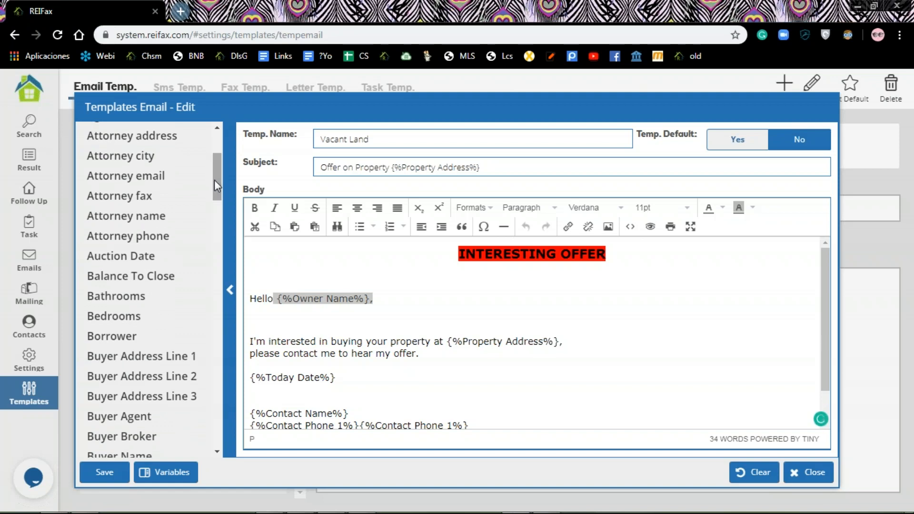
{"action": "left_click_drag", "start_coordinate": [214, 180], "coordinate": [212, 159]}
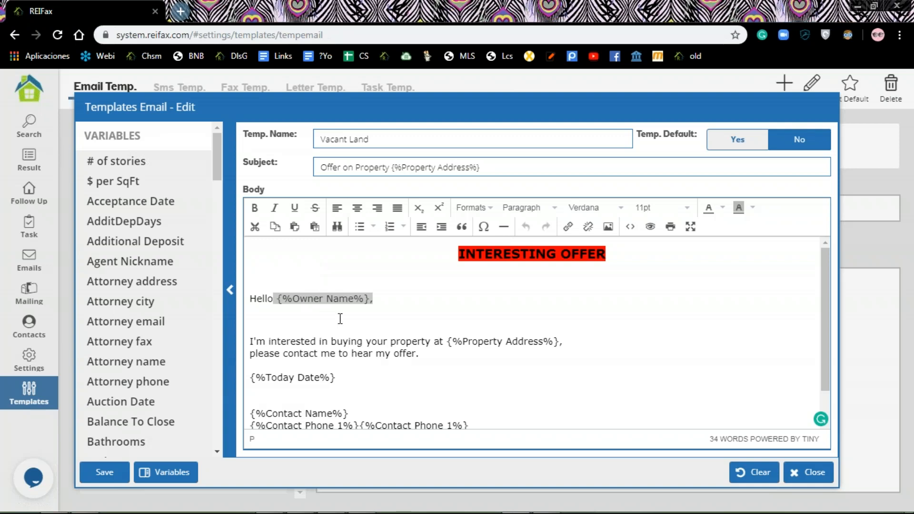
{"action": "left_click", "coordinate": [404, 308]}
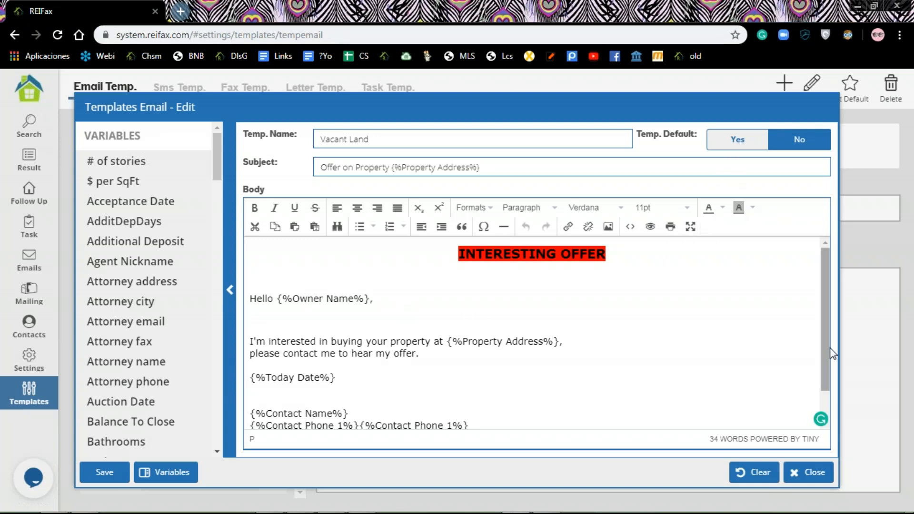
{"action": "left_click", "coordinate": [818, 478]}
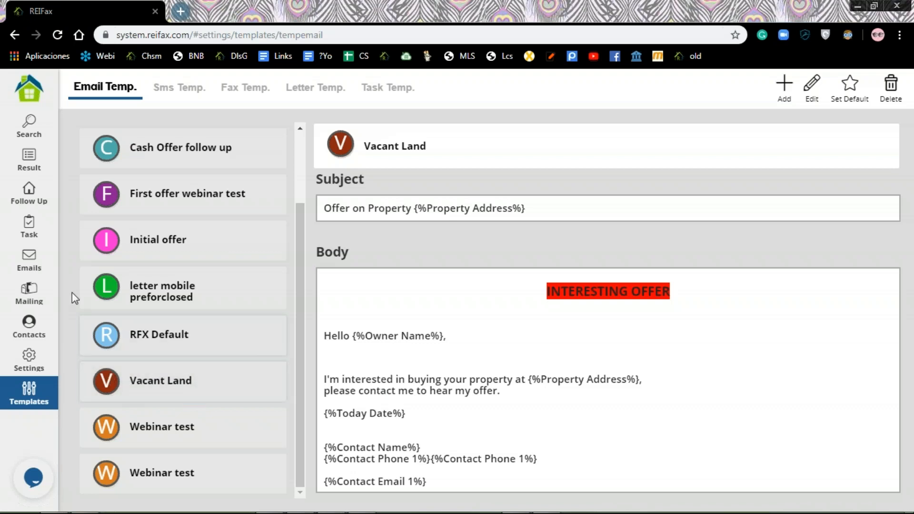
Return to the mailing campaign, select all of its properties and open the letter editor for them
{"action": "left_click", "coordinate": [35, 298]}
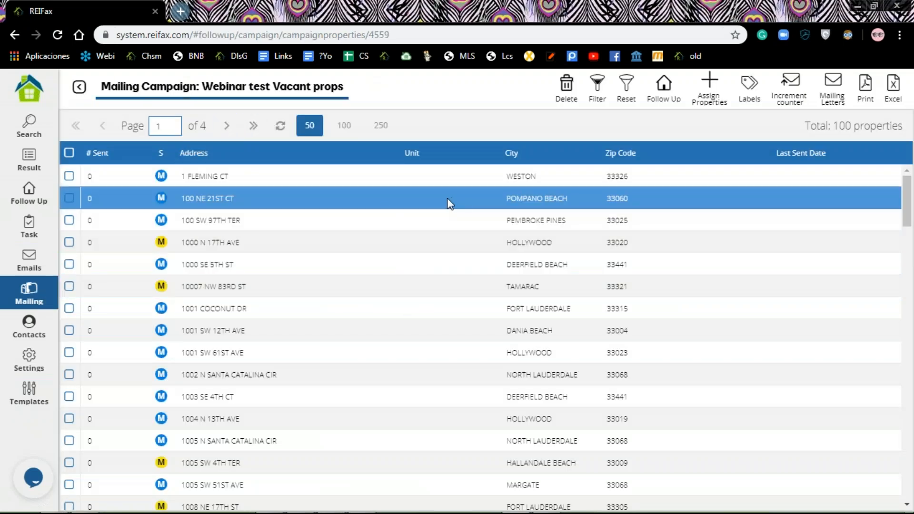
{"action": "left_click", "coordinate": [70, 152]}
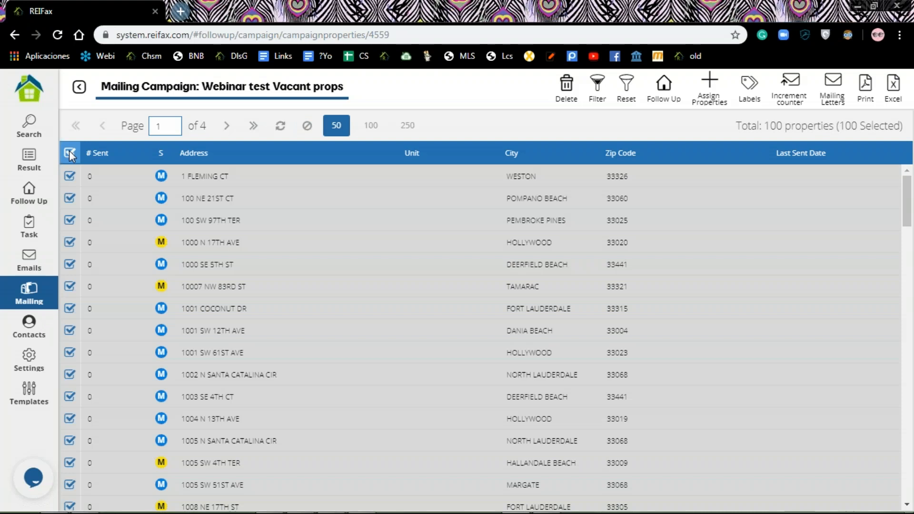
{"action": "left_click", "coordinate": [831, 86]}
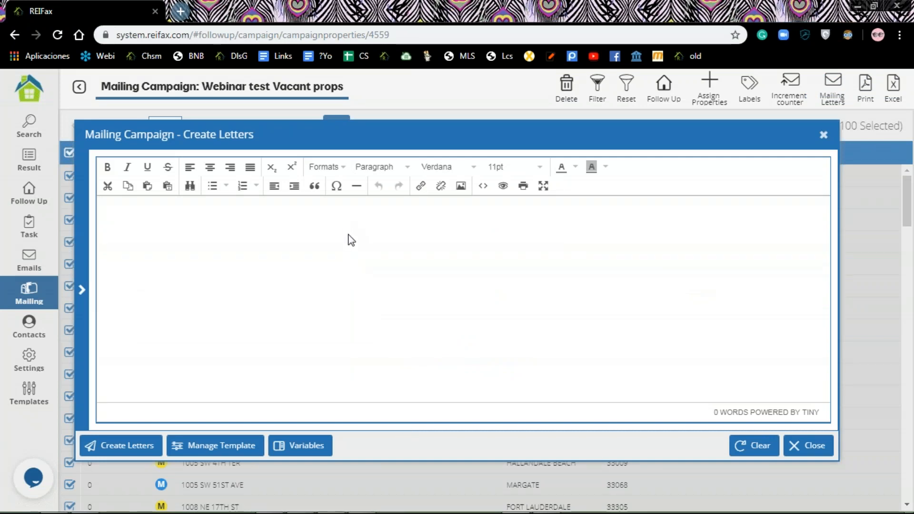
Load the letter template "letter mobile forclosed" into the mailing letter
{"action": "left_click", "coordinate": [227, 447]}
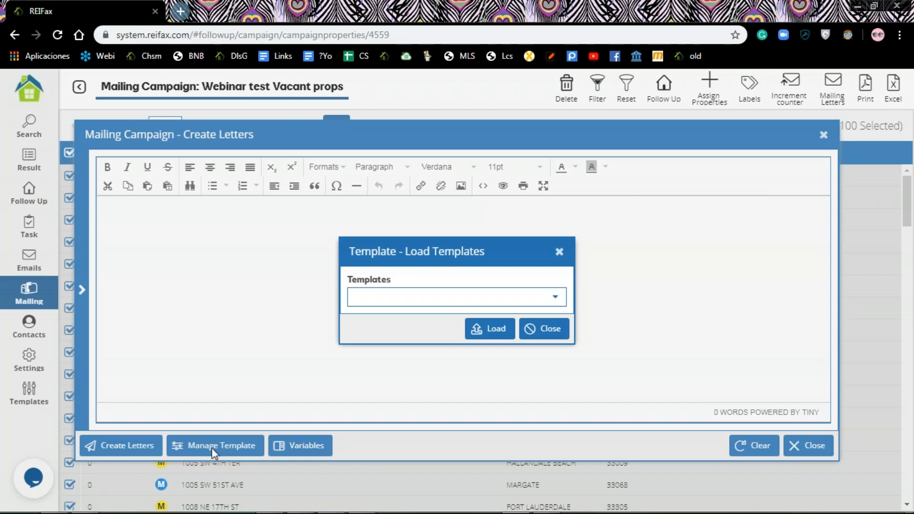
{"action": "left_click", "coordinate": [552, 300]}
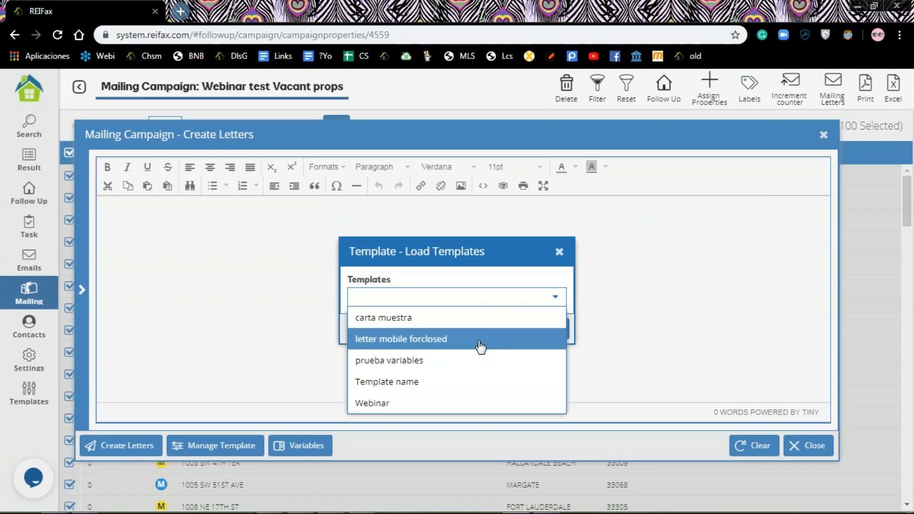
{"action": "left_click", "coordinate": [643, 355]}
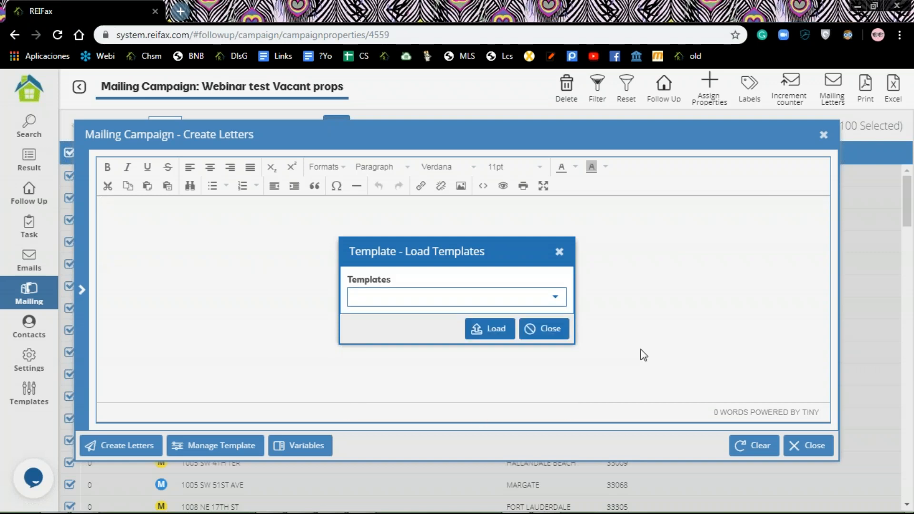
{"action": "left_click", "coordinate": [555, 298]}
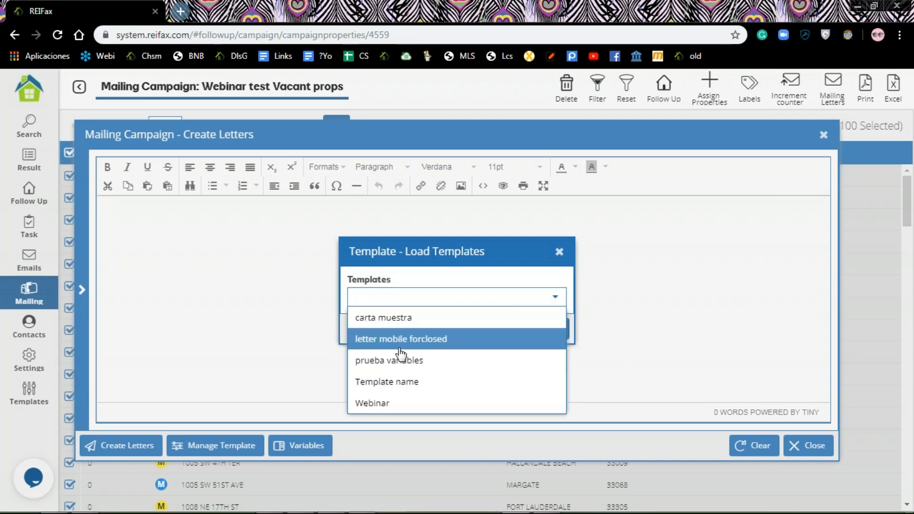
{"action": "left_click", "coordinate": [448, 339]}
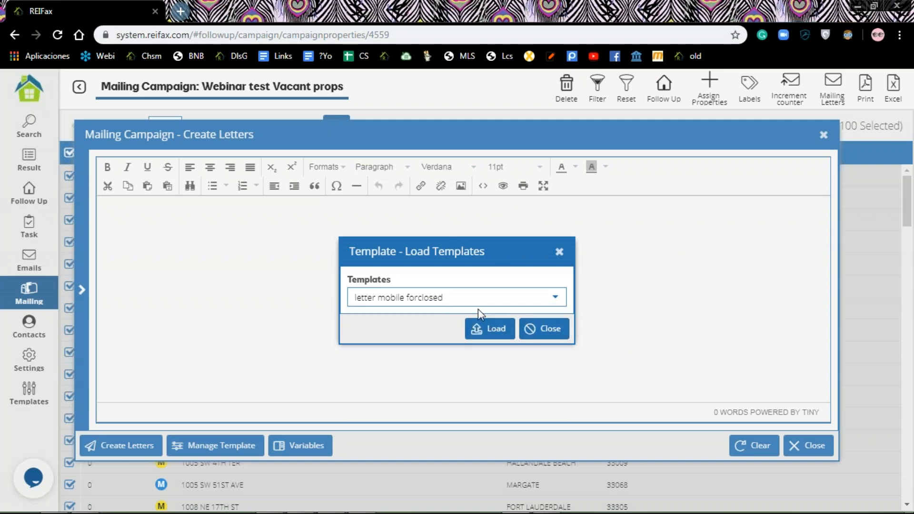
{"action": "left_click", "coordinate": [498, 339]}
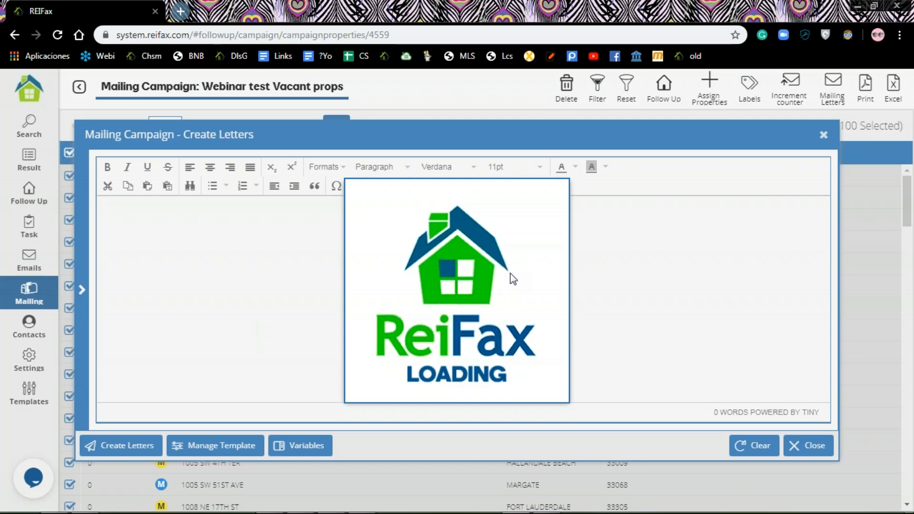
Review the loaded letter's variables, contact details and logo, and close the letter editor without creating letters
{"action": "scroll", "coordinate": [659, 261], "scroll_direction": "down", "scroll_amount": 5}
{"action": "scroll", "coordinate": [659, 261], "scroll_direction": "up", "scroll_amount": 5}
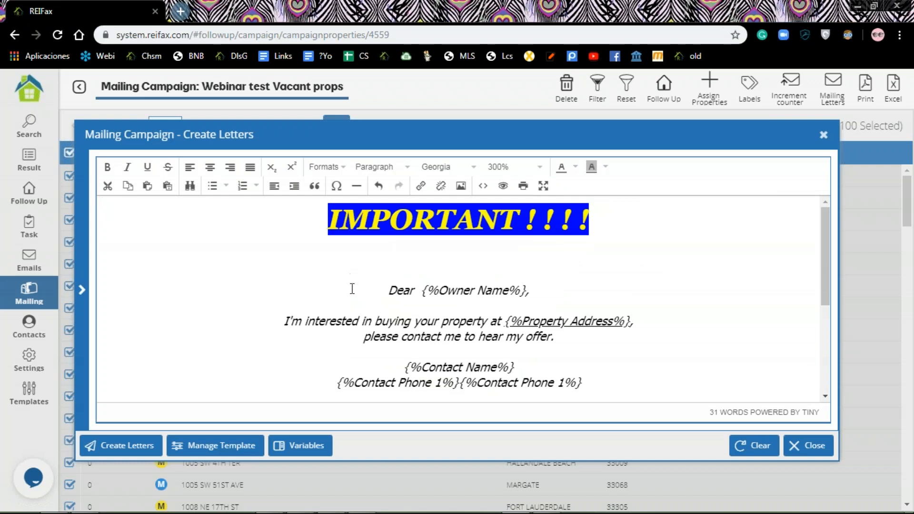
{"action": "left_click", "coordinate": [425, 291]}
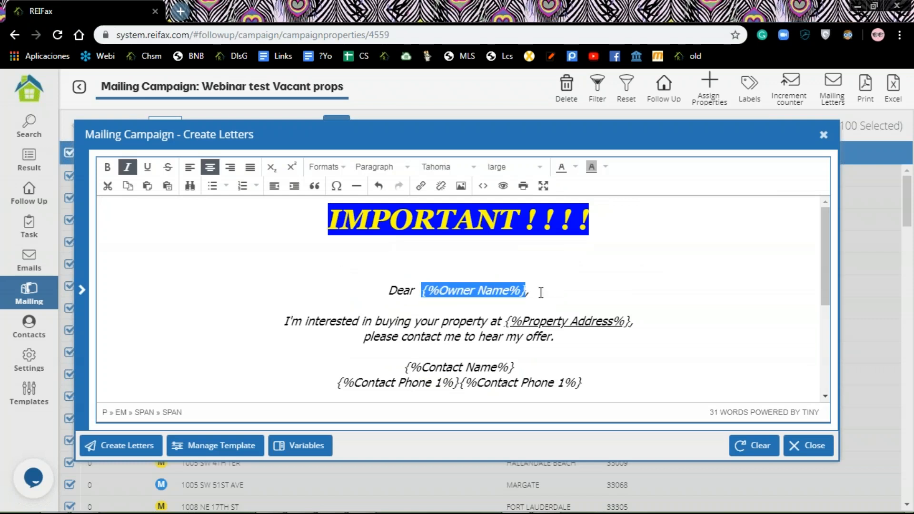
{"action": "left_click", "coordinate": [593, 327]}
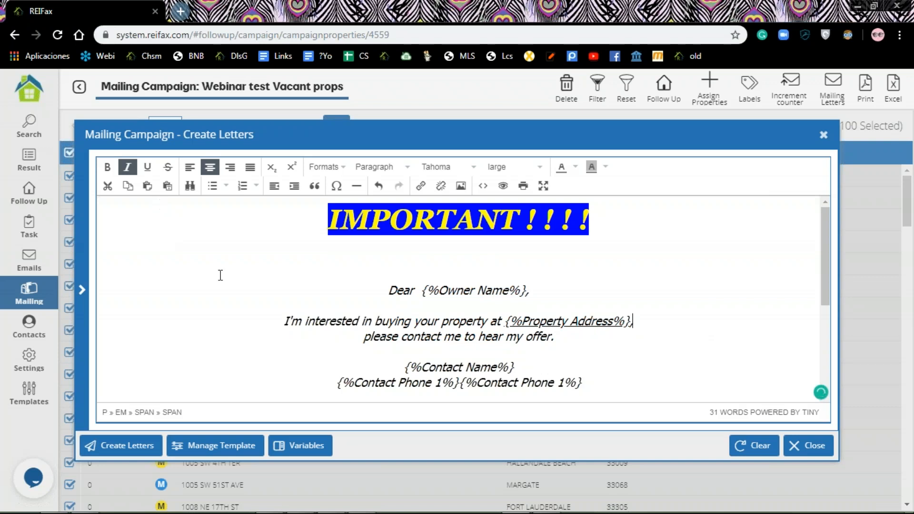
{"action": "scroll", "coordinate": [259, 279], "scroll_direction": "down", "scroll_amount": 4}
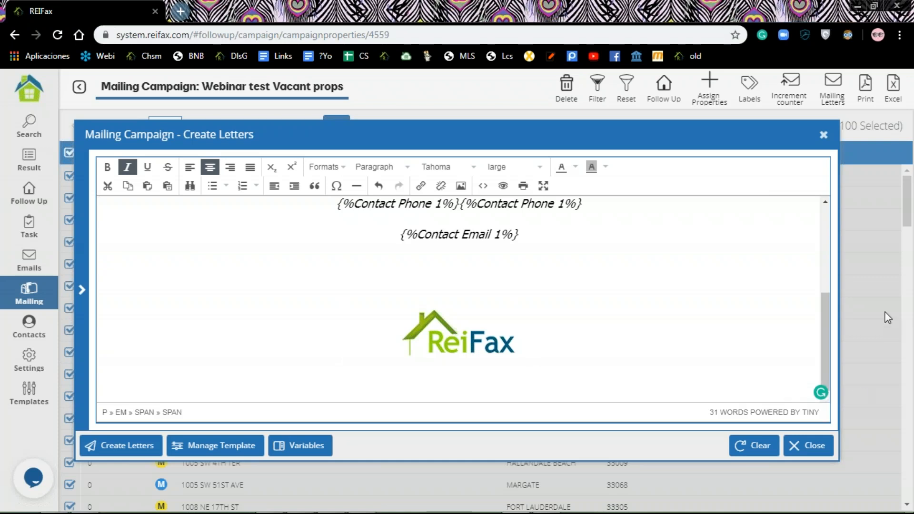
{"action": "scroll", "coordinate": [578, 278], "scroll_direction": "up", "scroll_amount": 4}
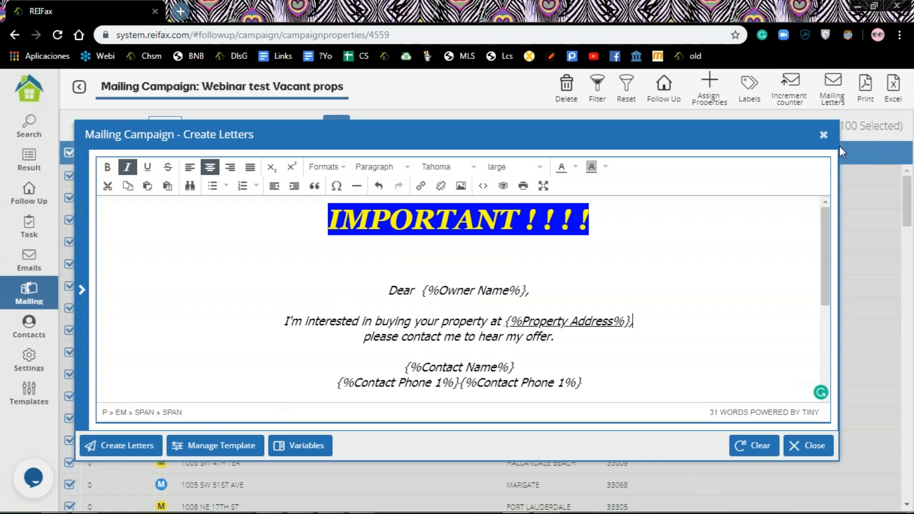
{"action": "left_click", "coordinate": [809, 447]}
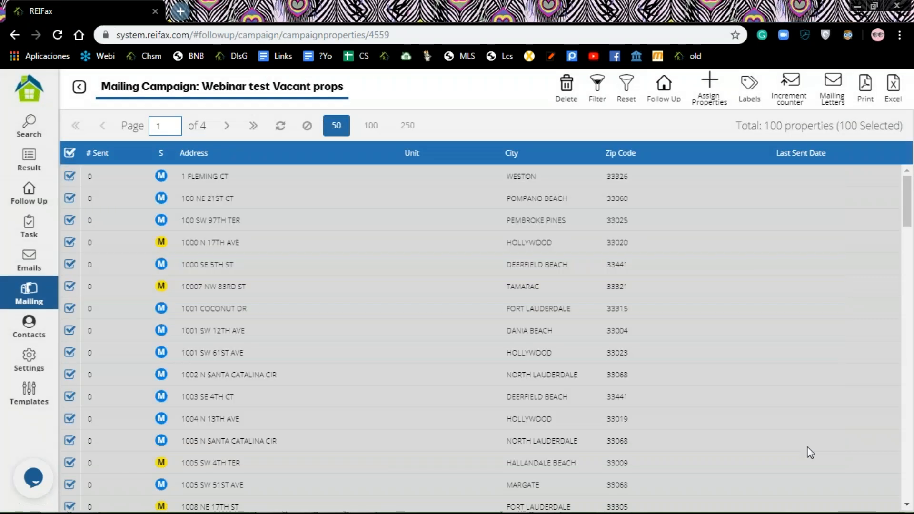
Clear the full selection, select only the first seven properties of the campaign and open the letter editor for them
{"action": "left_click", "coordinate": [70, 152]}
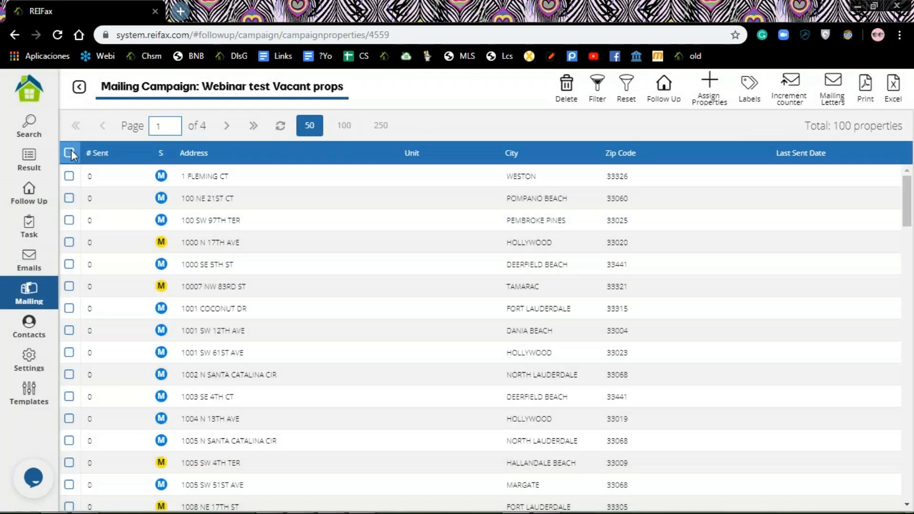
{"action": "left_click", "coordinate": [71, 177]}
{"action": "left_click", "coordinate": [71, 198]}
{"action": "left_click", "coordinate": [71, 220]}
{"action": "left_click", "coordinate": [69, 242]}
{"action": "left_click", "coordinate": [71, 264]}
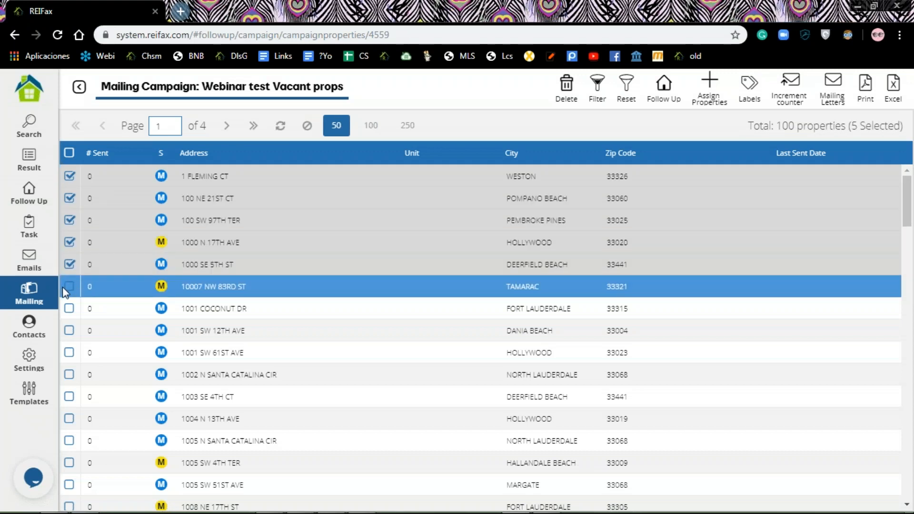
{"action": "left_click", "coordinate": [70, 286]}
{"action": "left_click", "coordinate": [71, 309]}
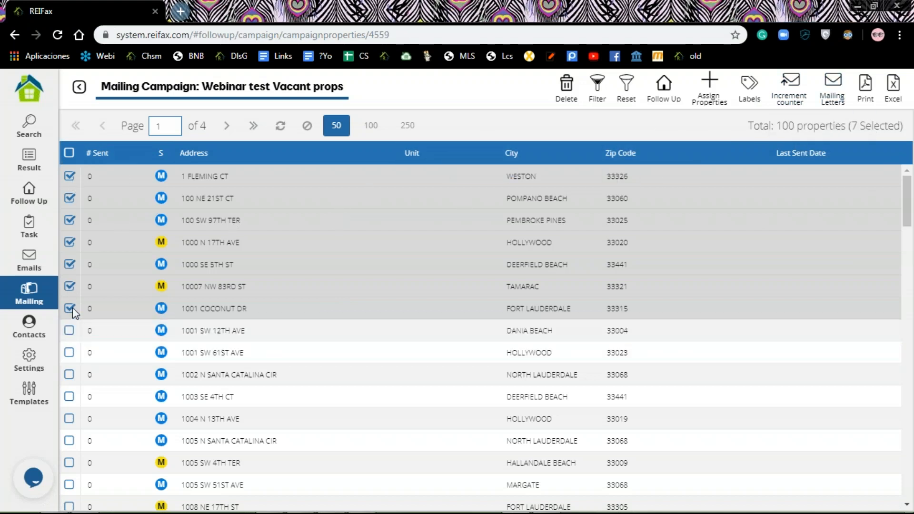
{"action": "left_click", "coordinate": [828, 88]}
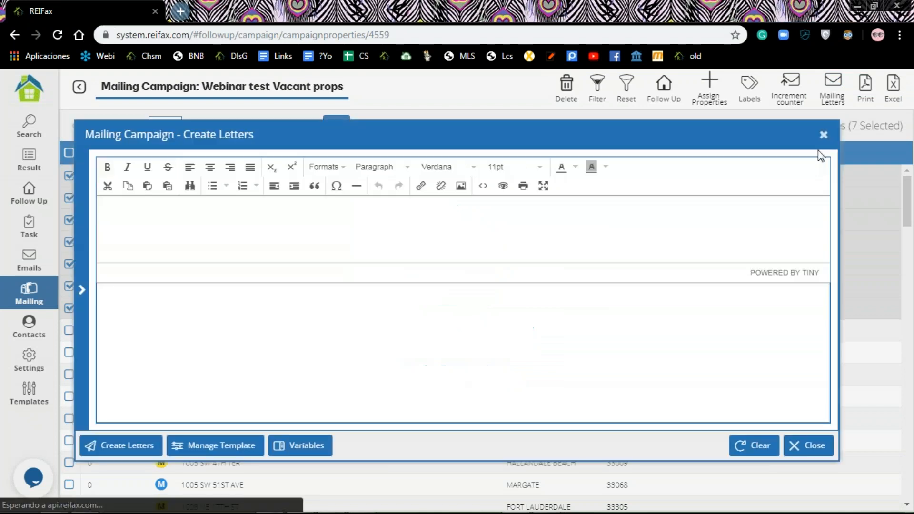
Load the template "letter mobile forclosed" and create letters from it for the seven selected properties
{"action": "left_click", "coordinate": [216, 450]}
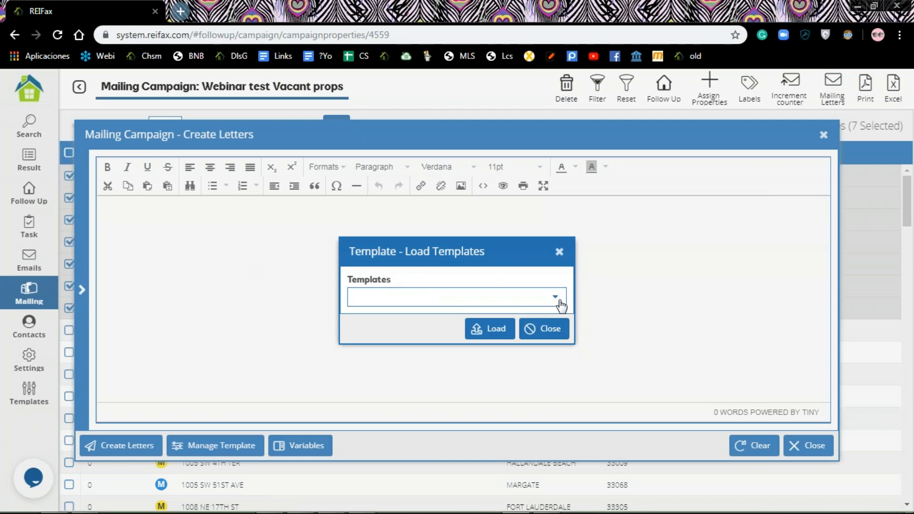
{"action": "left_click", "coordinate": [556, 300]}
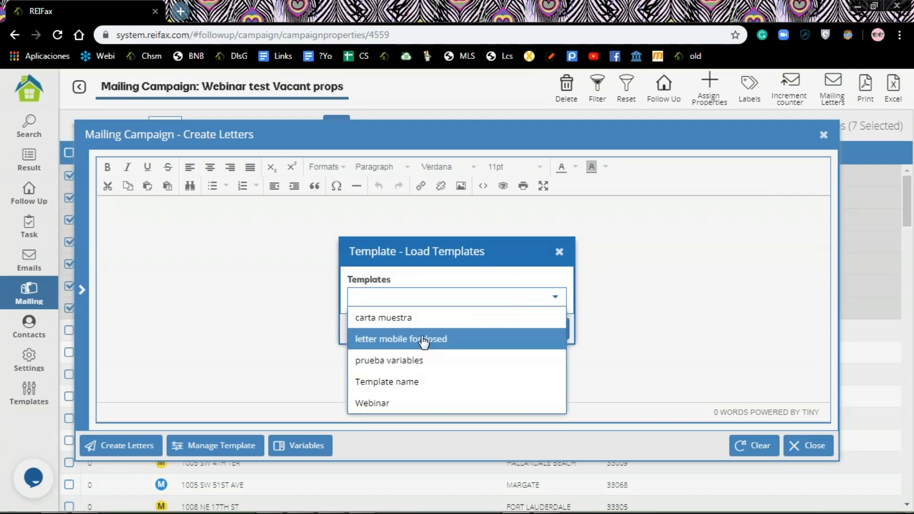
{"action": "left_click", "coordinate": [424, 340]}
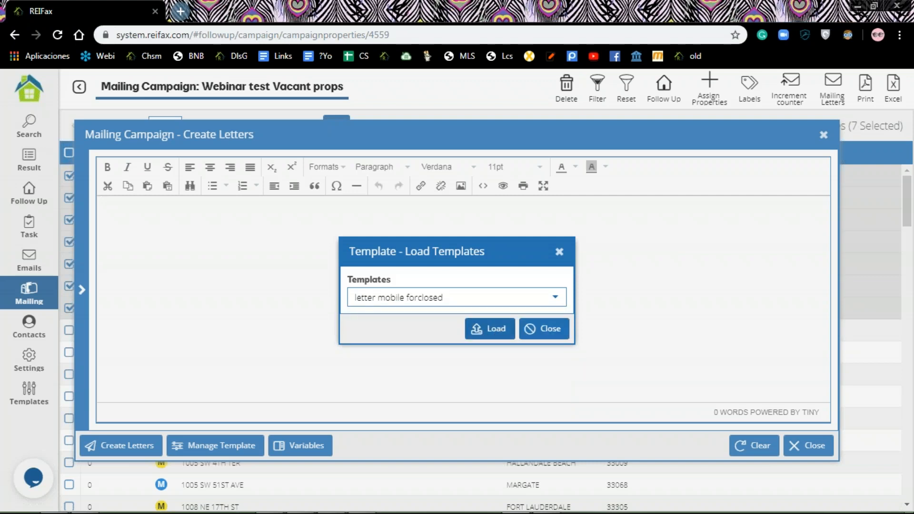
{"action": "left_click", "coordinate": [503, 333]}
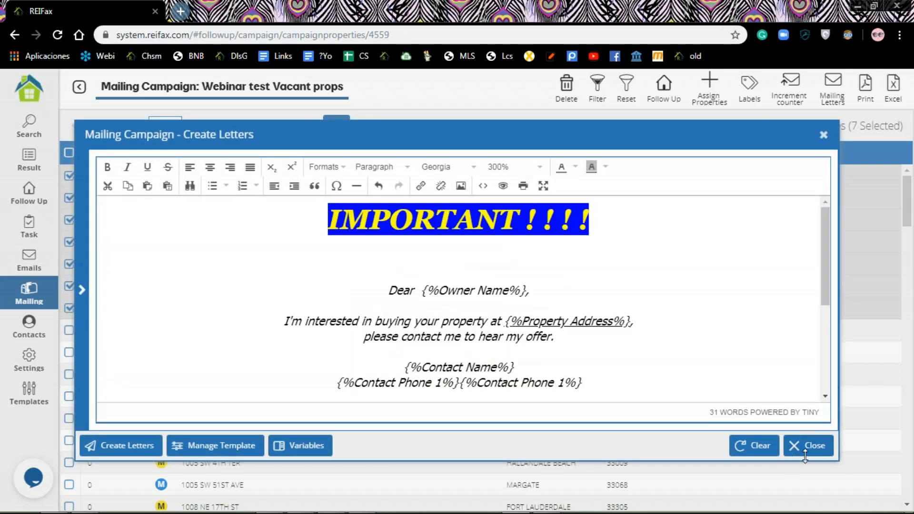
{"action": "left_click", "coordinate": [124, 447]}
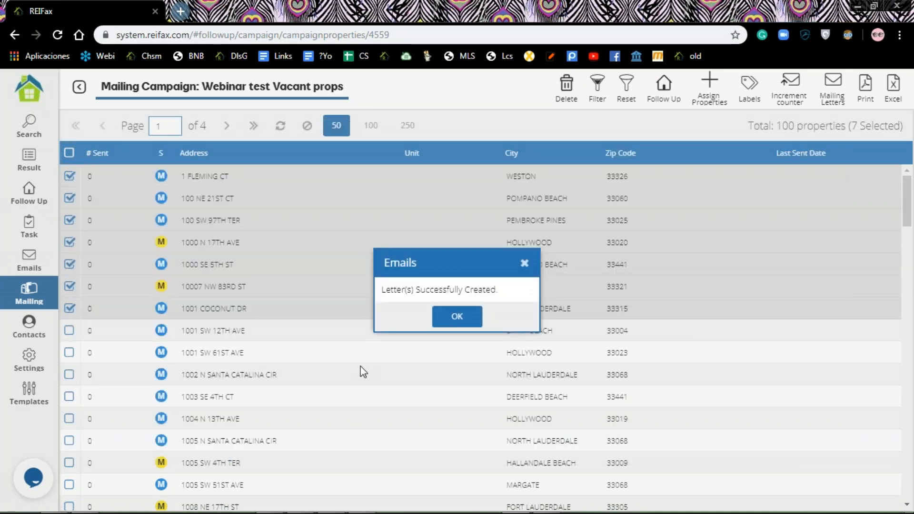
{"action": "left_click", "coordinate": [458, 319]}
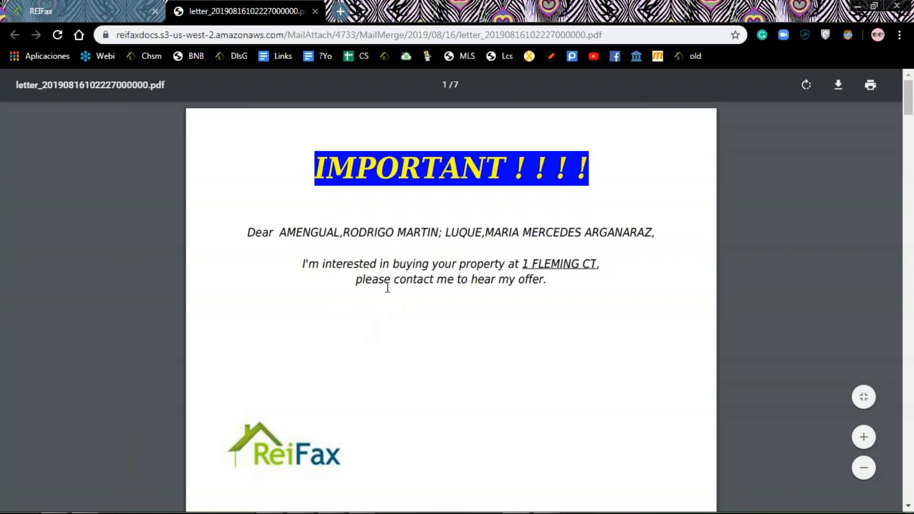
Examine the generated letters PDF page by page, checking the owner names, property addresses, contact details and logo
{"action": "scroll", "coordinate": [428, 285], "scroll_direction": "down", "scroll_amount": 2}
{"action": "scroll", "coordinate": [428, 284], "scroll_direction": "down", "scroll_amount": 18}
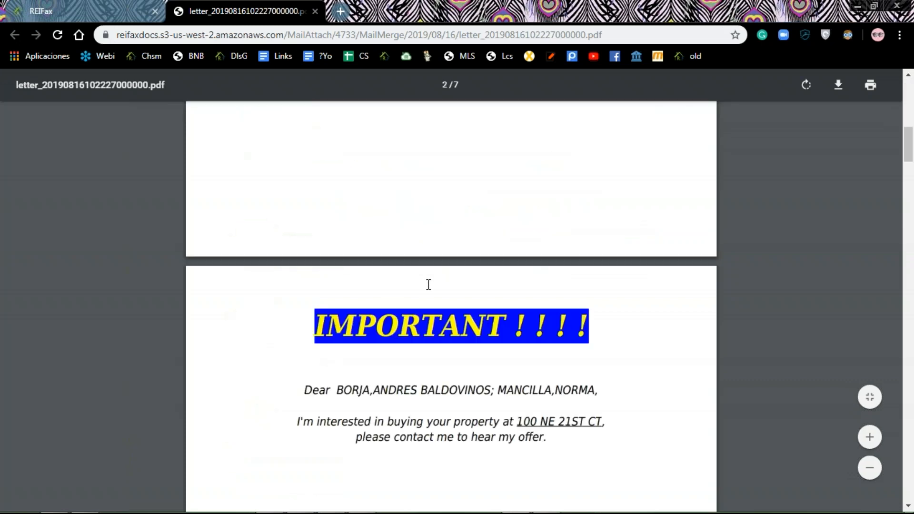
{"action": "scroll", "coordinate": [429, 284], "scroll_direction": "up", "scroll_amount": 5}
{"action": "scroll", "coordinate": [428, 285], "scroll_direction": "down", "scroll_amount": 1}
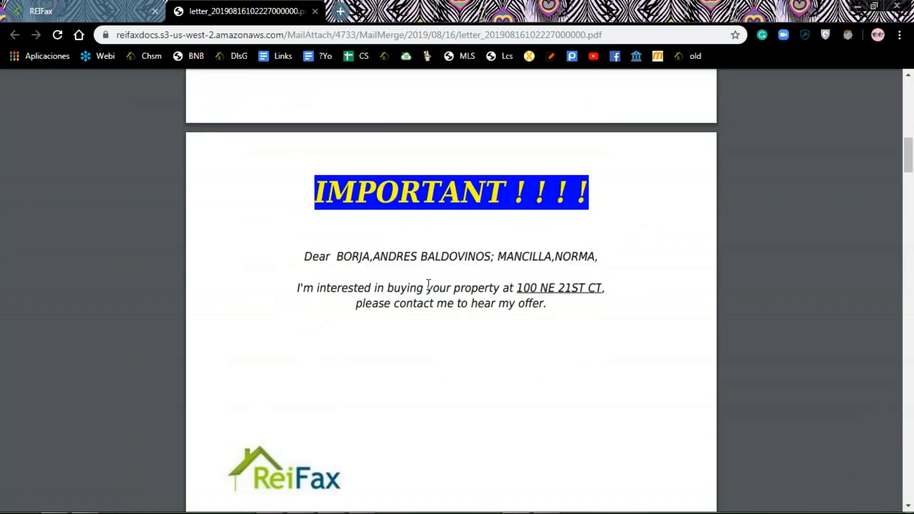
{"action": "scroll", "coordinate": [406, 336], "scroll_direction": "down", "scroll_amount": 3}
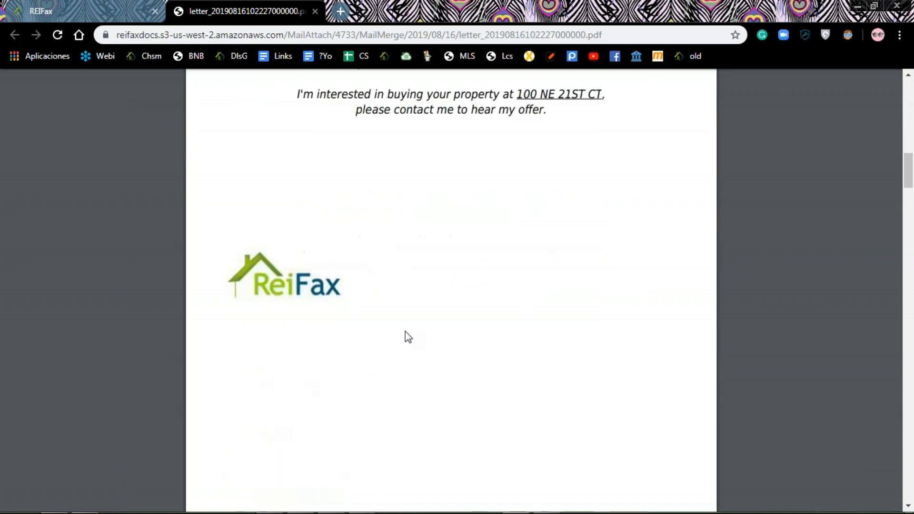
{"action": "scroll", "coordinate": [406, 333], "scroll_direction": "up", "scroll_amount": 3}
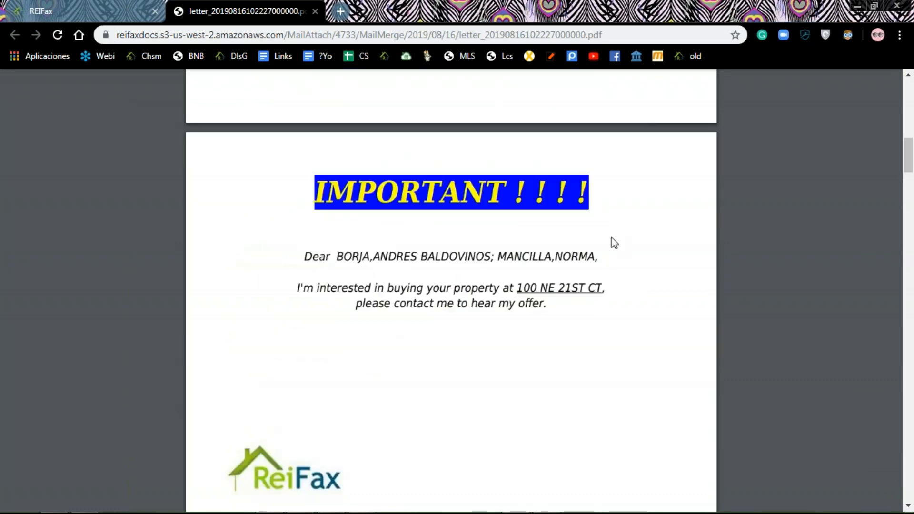
{"action": "scroll", "coordinate": [480, 342], "scroll_direction": "down", "scroll_amount": 10}
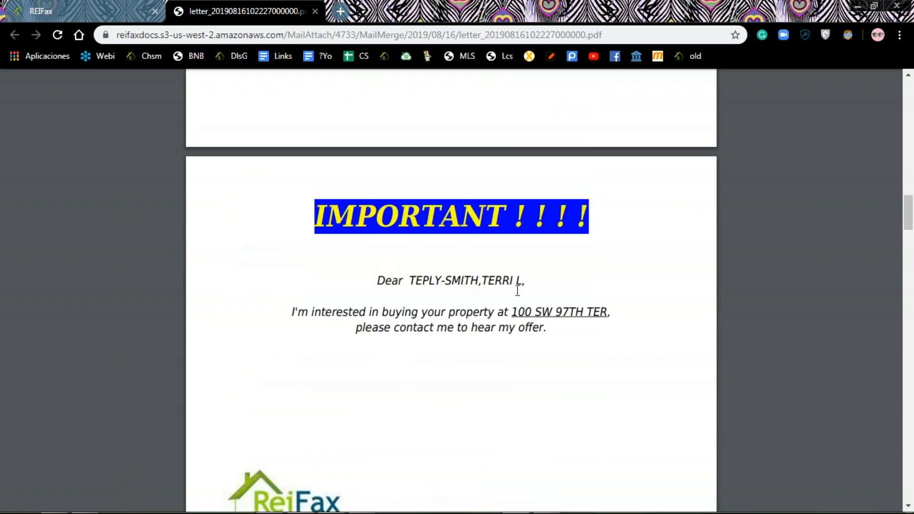
{"action": "scroll", "coordinate": [518, 287], "scroll_direction": "down", "scroll_amount": 5}
{"action": "scroll", "coordinate": [517, 300], "scroll_direction": "down", "scroll_amount": 10}
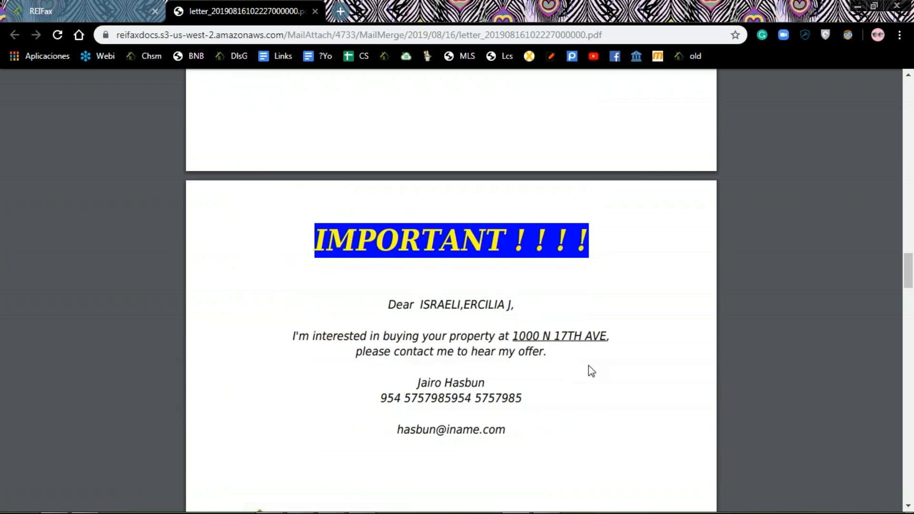
{"action": "scroll", "coordinate": [581, 339], "scroll_direction": "down", "scroll_amount": 10}
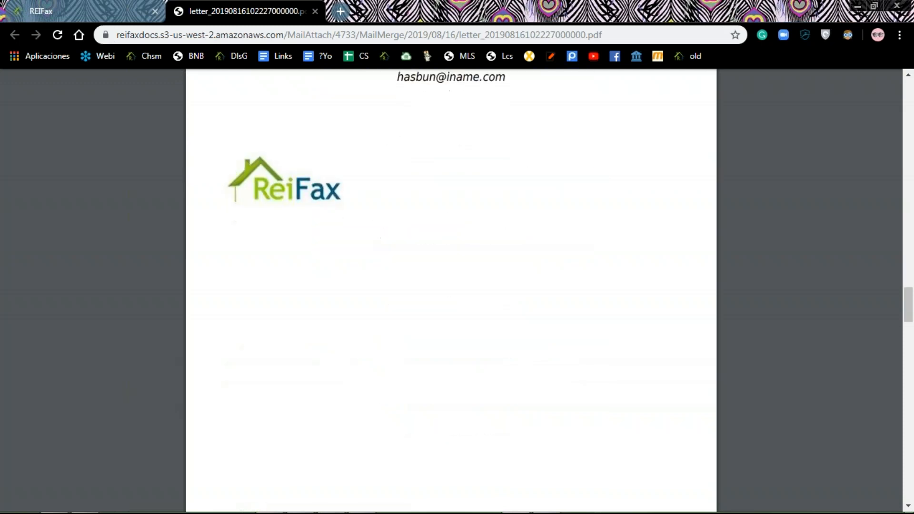
{"action": "scroll", "coordinate": [452, 290], "scroll_direction": "down", "scroll_amount": 10}
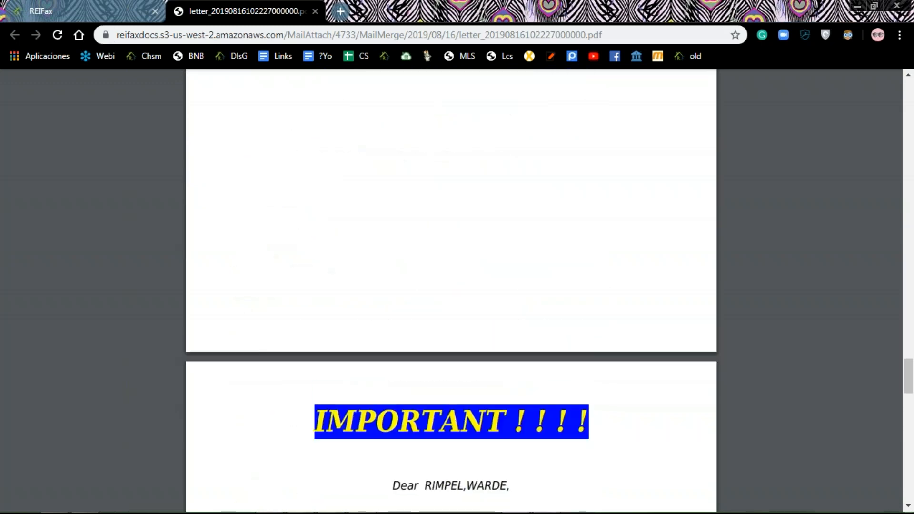
{"action": "scroll", "coordinate": [451, 291], "scroll_direction": "down", "scroll_amount": 10}
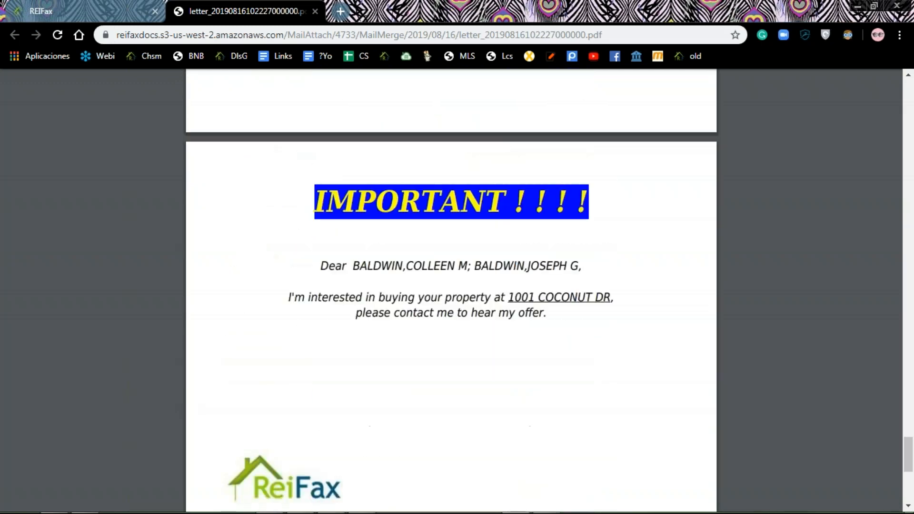
{"action": "scroll", "coordinate": [451, 290], "scroll_direction": "down", "scroll_amount": 5}
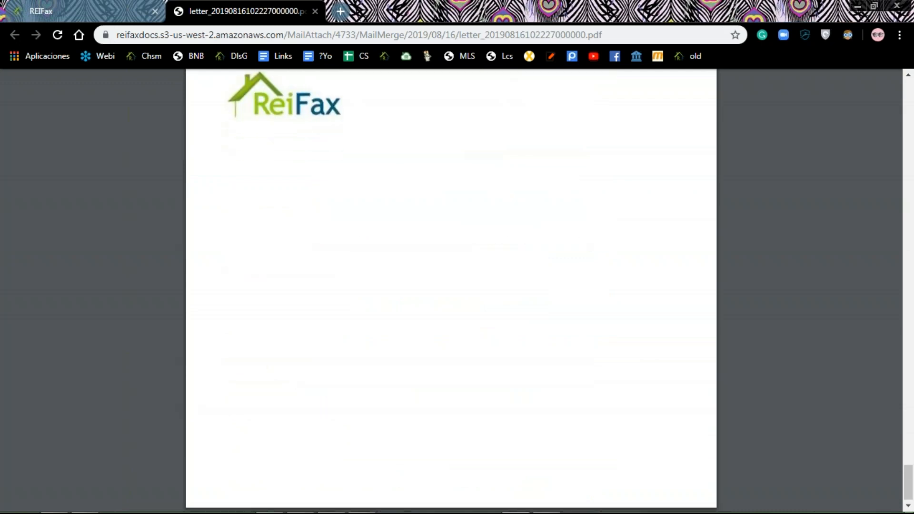
{"action": "scroll", "coordinate": [451, 290], "scroll_direction": "up", "scroll_amount": 7}
{"action": "scroll", "coordinate": [452, 290], "scroll_direction": "up", "scroll_amount": 7}
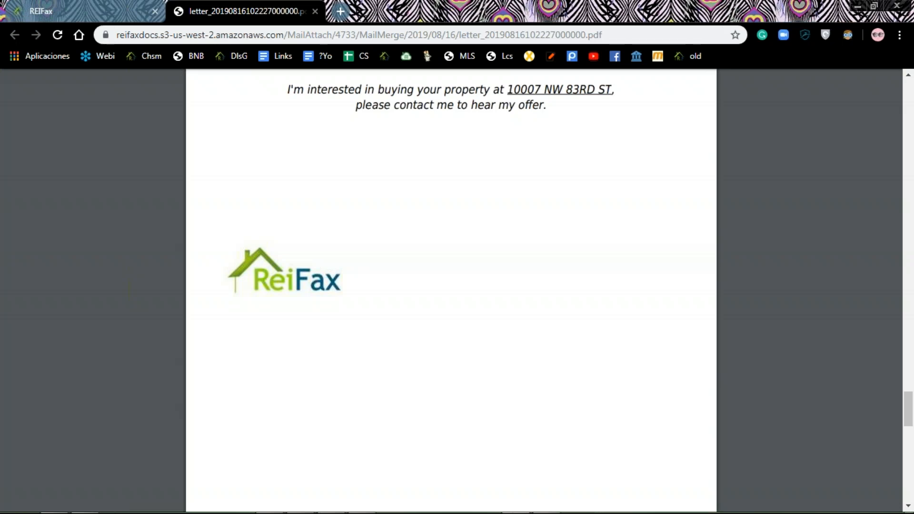
Return to the mailing campaign and generate left-aligned 5160 owner-address labels, size 8, for the seven selected properties
{"action": "left_click", "coordinate": [79, 7]}
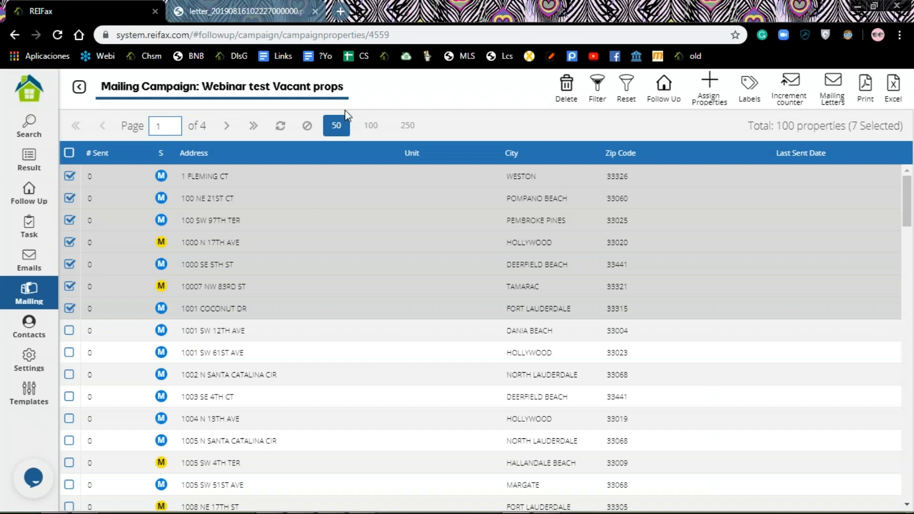
{"action": "left_click", "coordinate": [280, 125]}
{"action": "left_click", "coordinate": [750, 87]}
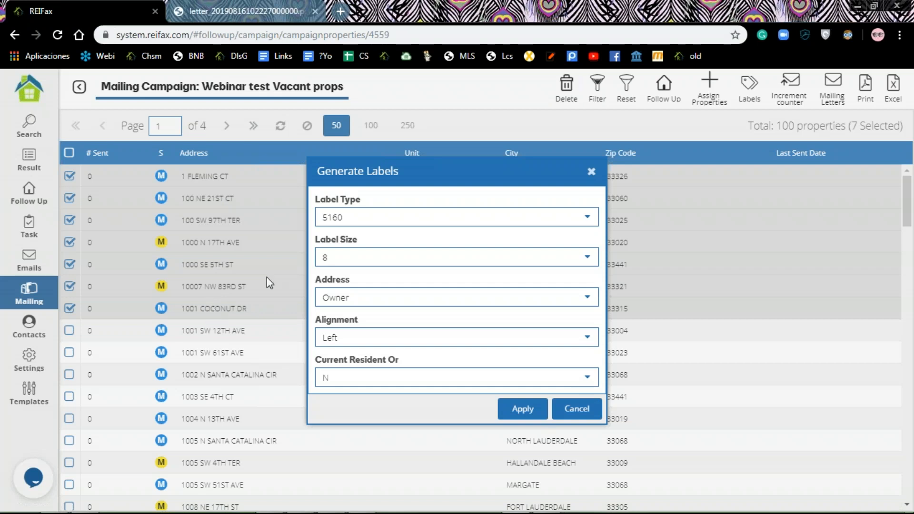
{"action": "left_click", "coordinate": [571, 220]}
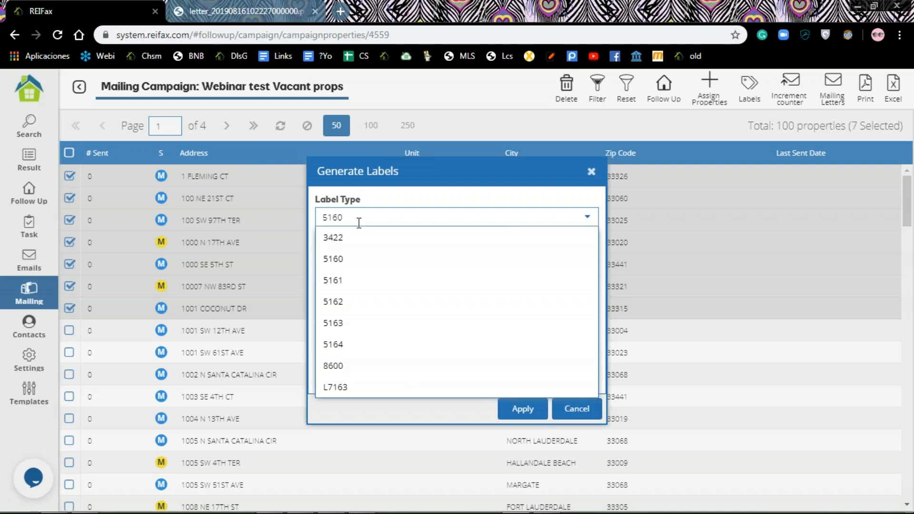
{"action": "left_click", "coordinate": [507, 415]}
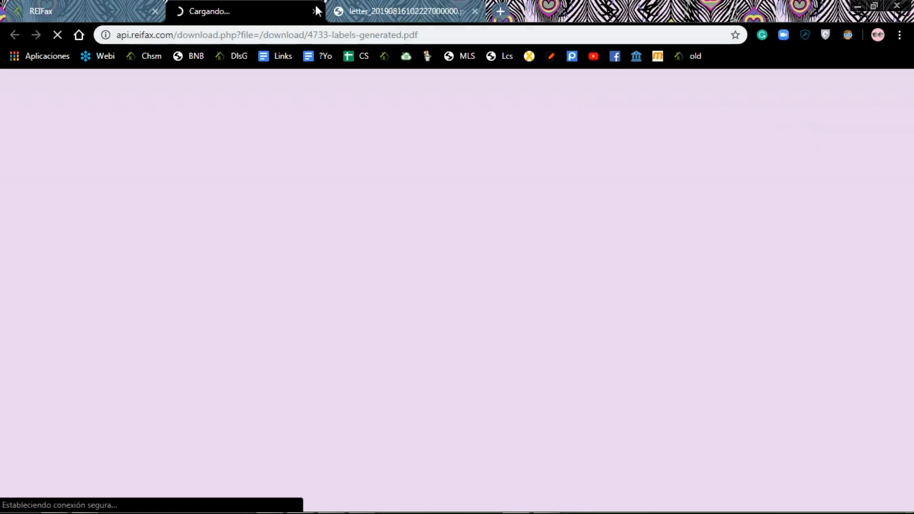
{"action": "left_click", "coordinate": [315, 11]}
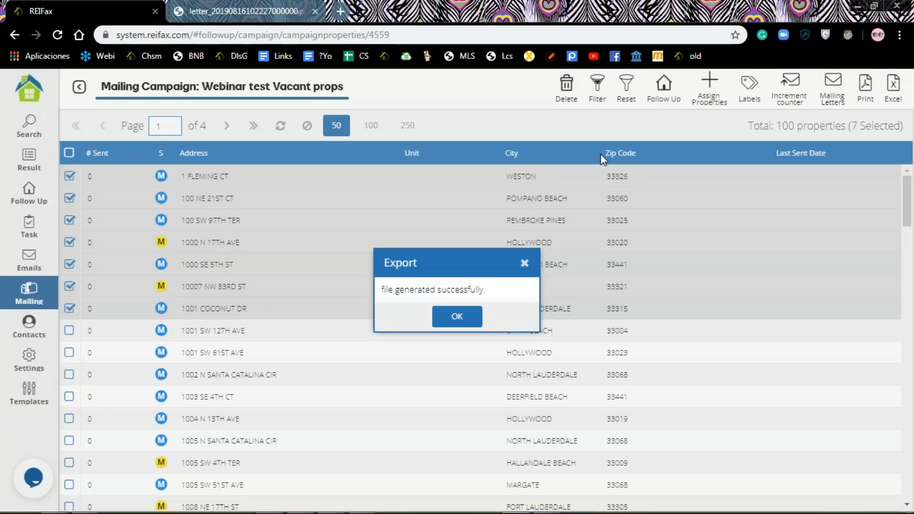
{"action": "left_click", "coordinate": [455, 315]}
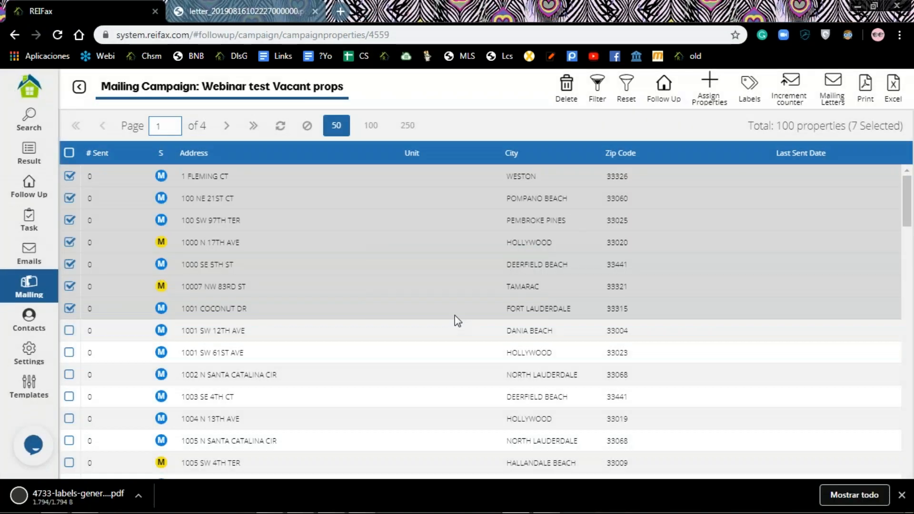
Start another label set for the same properties, keeping label size 8 and choosing Owner as the address
{"action": "left_click", "coordinate": [752, 94]}
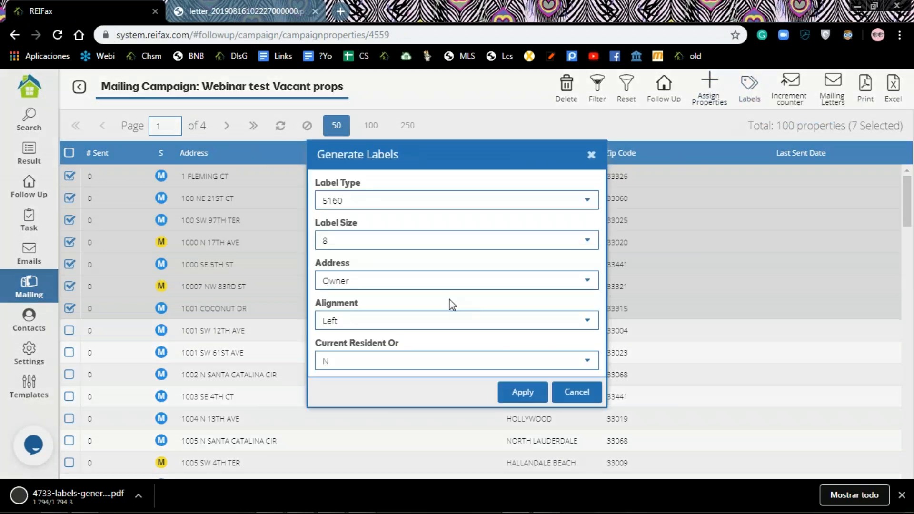
{"action": "left_click", "coordinate": [587, 242]}
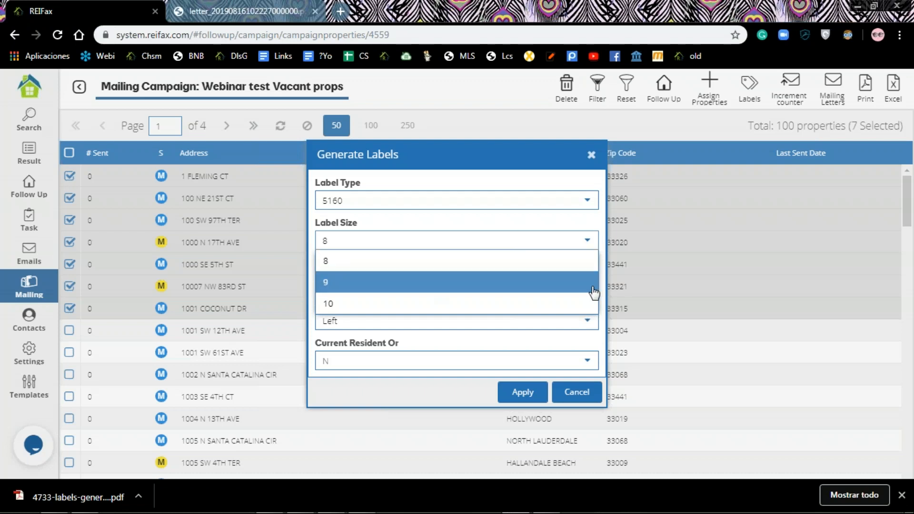
{"action": "left_click", "coordinate": [499, 335]}
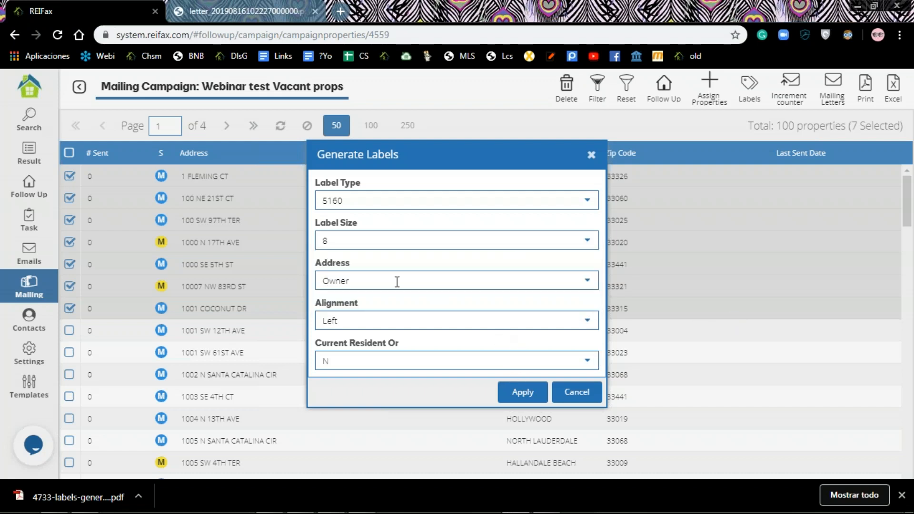
{"action": "left_click", "coordinate": [588, 284]}
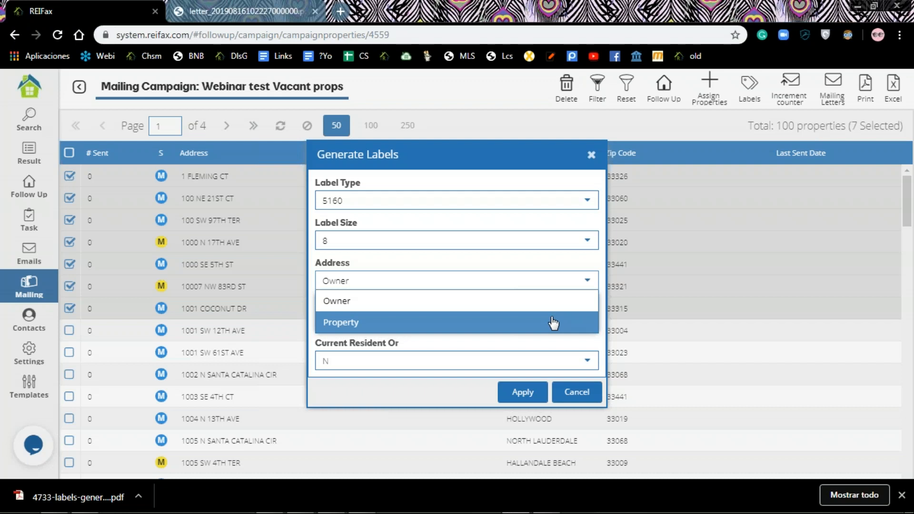
{"action": "left_click", "coordinate": [328, 305]}
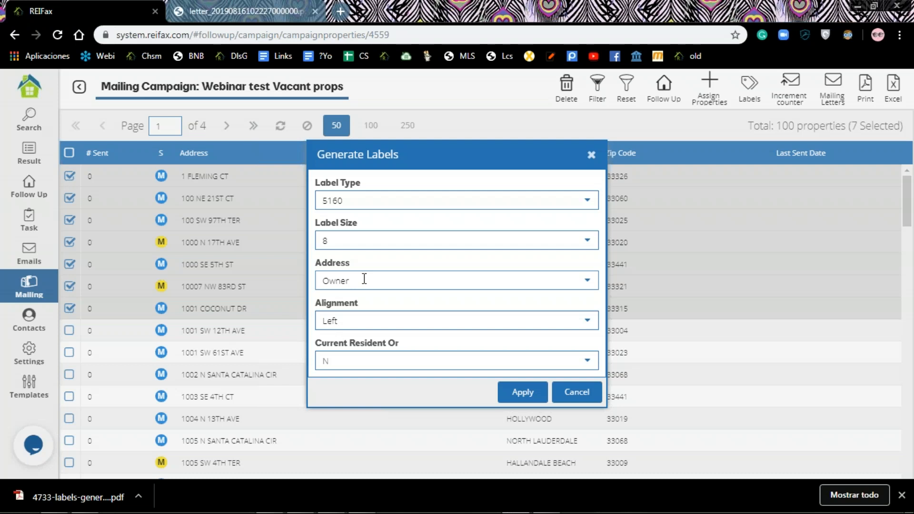
Set the label alignment to Center and Current Resident Or to No, and generate the labels file
{"action": "left_click", "coordinate": [588, 323]}
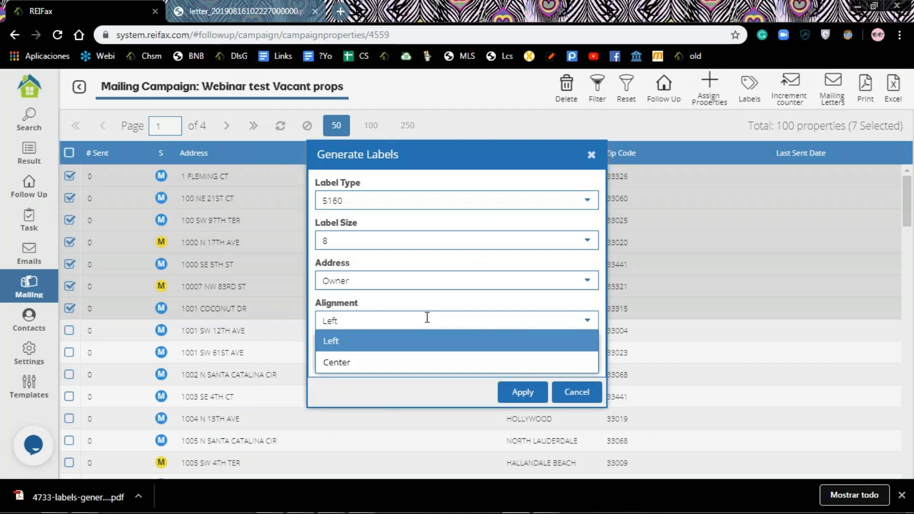
{"action": "left_click", "coordinate": [349, 364]}
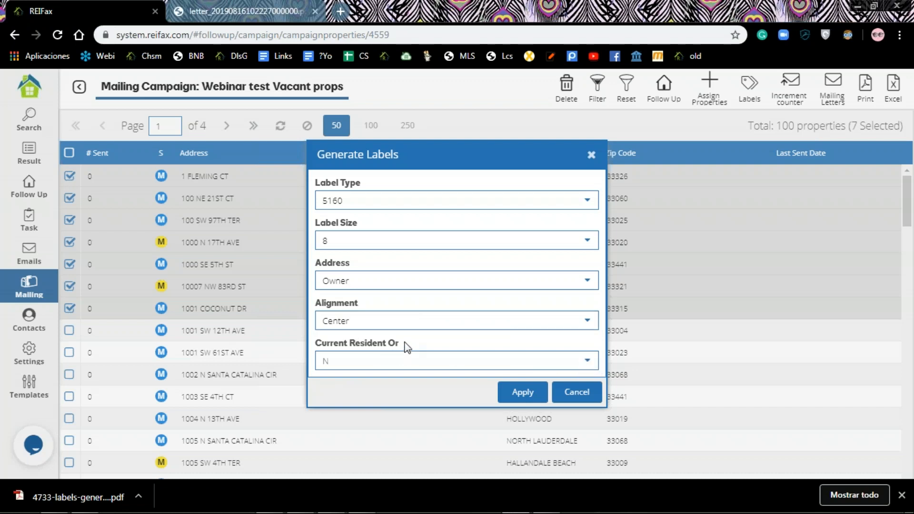
{"action": "left_click", "coordinate": [316, 340]}
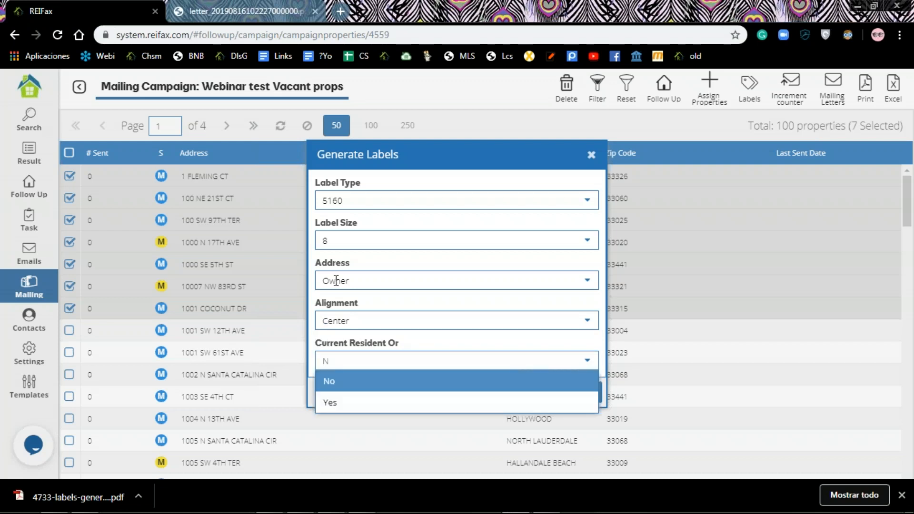
{"action": "left_click", "coordinate": [327, 384]}
{"action": "left_click", "coordinate": [522, 391]}
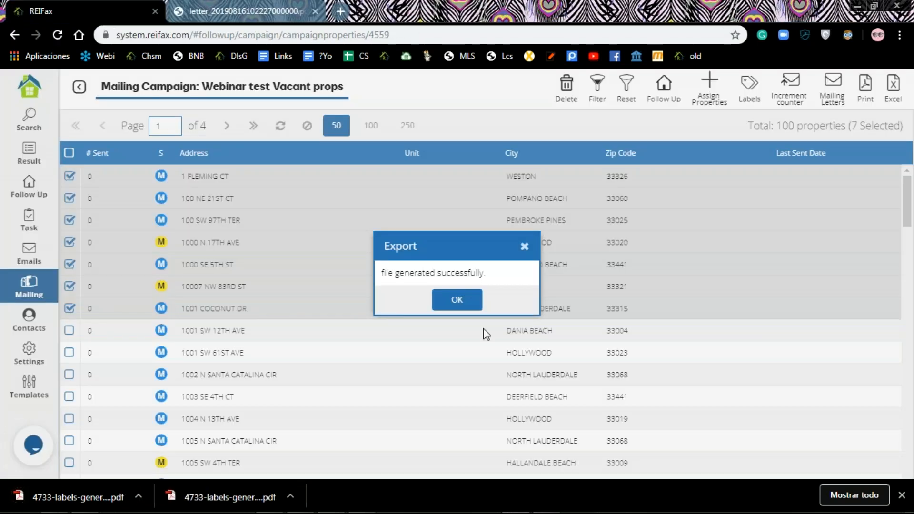
{"action": "left_click", "coordinate": [470, 304]}
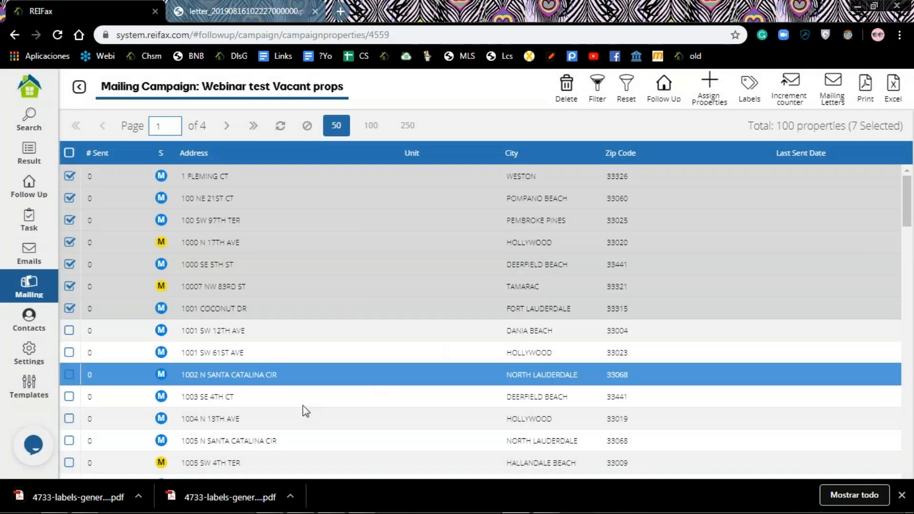
Open the downloaded labels PDF to check the owners' mailing addresses, and return to the mailing campaign
{"action": "left_click", "coordinate": [96, 494]}
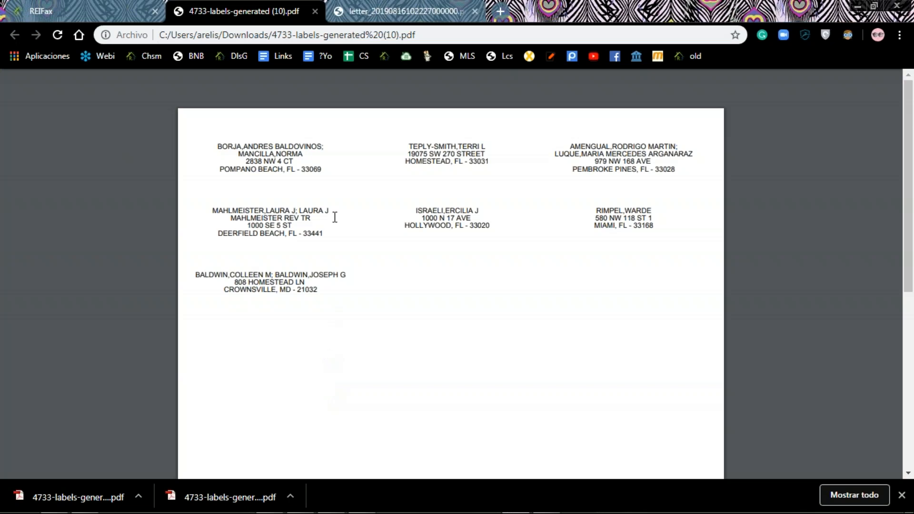
{"action": "left_click", "coordinate": [111, 9]}
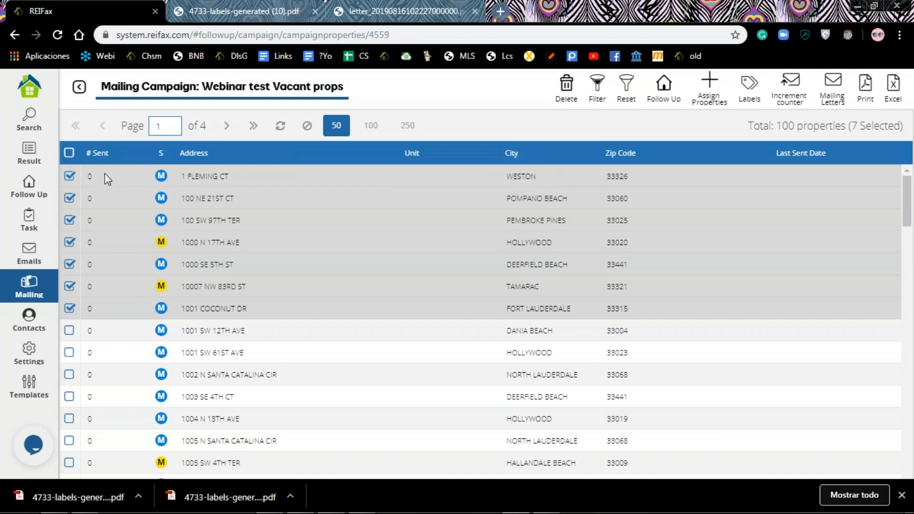
Refresh the Webinar test Vacant props campaign to clear the selection of its seven properties
{"action": "left_click", "coordinate": [281, 127]}
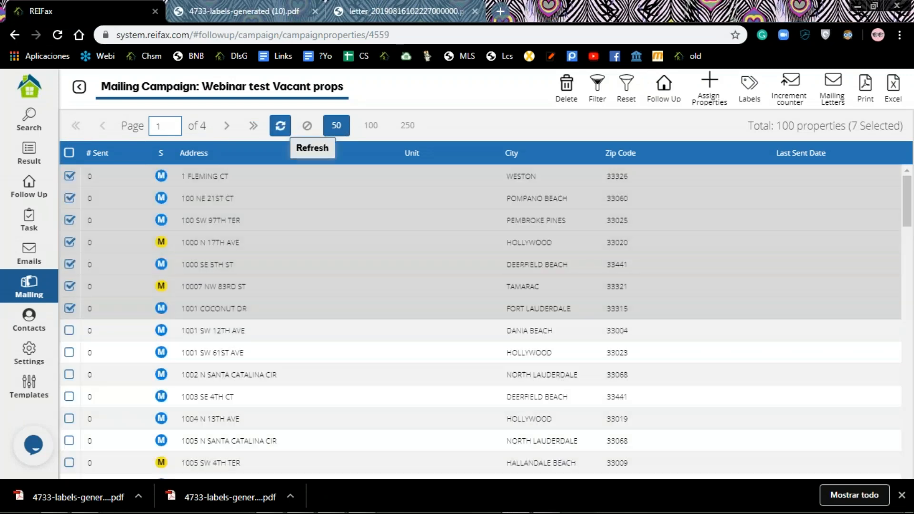
{"action": "left_click", "coordinate": [281, 125]}
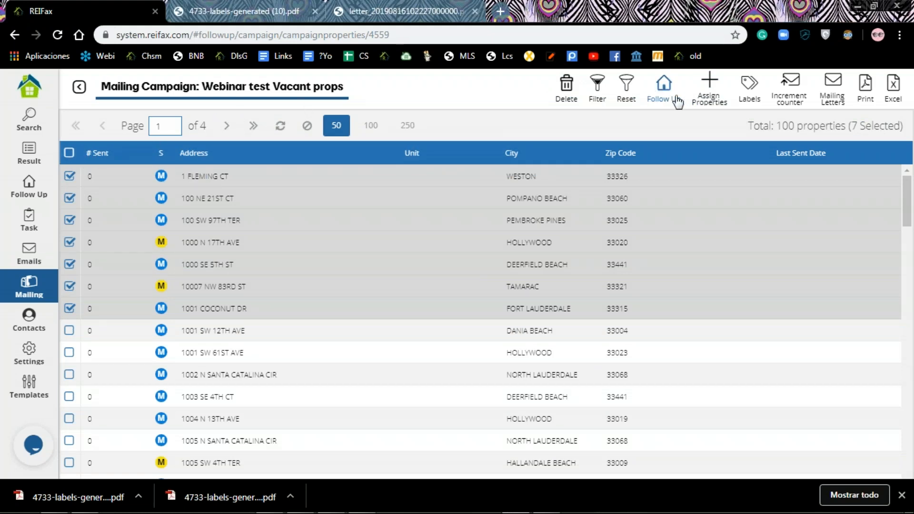
{"action": "left_click", "coordinate": [279, 125]}
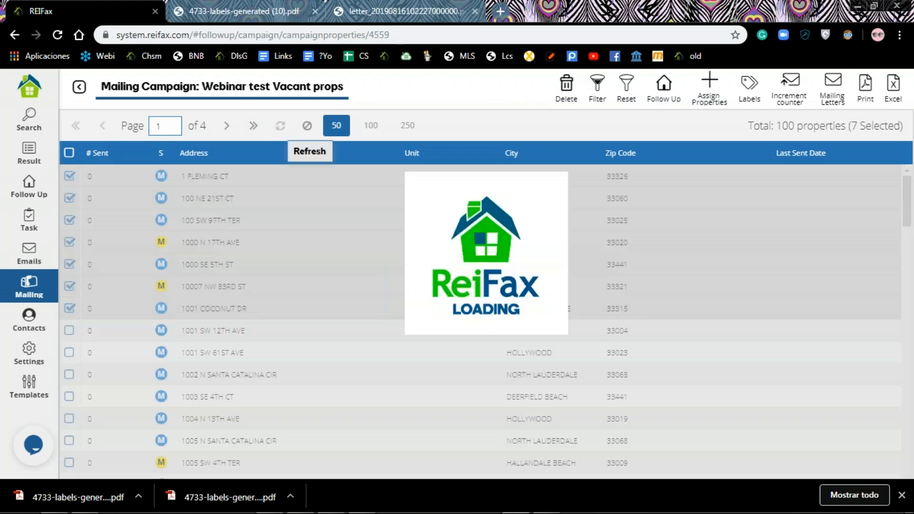
{"action": "left_click", "coordinate": [69, 151]}
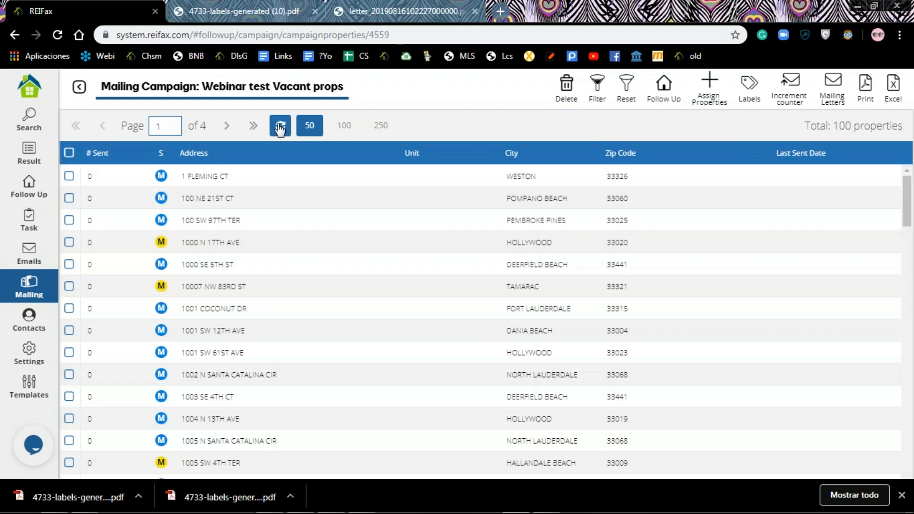
{"action": "left_click", "coordinate": [280, 125]}
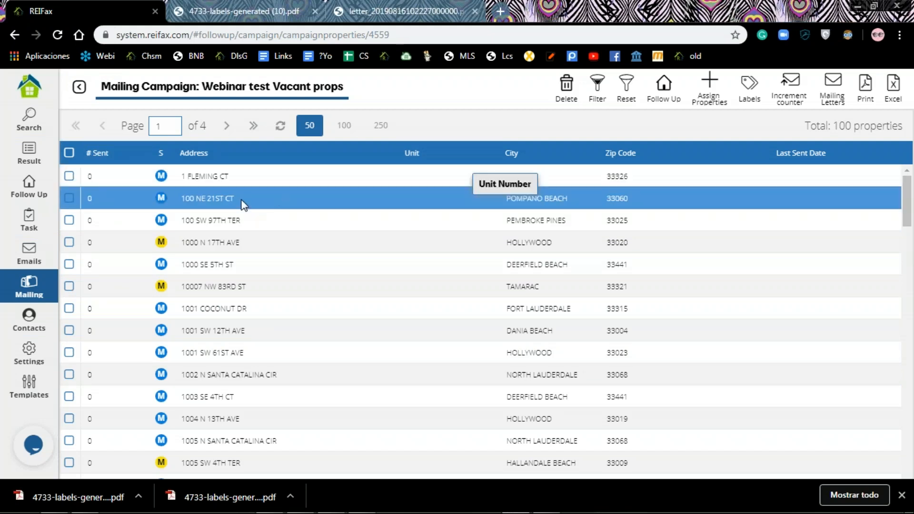
Return to the mailing campaign list and examine the last sent dates and sent counts of the existing campaigns
{"action": "left_click", "coordinate": [79, 87]}
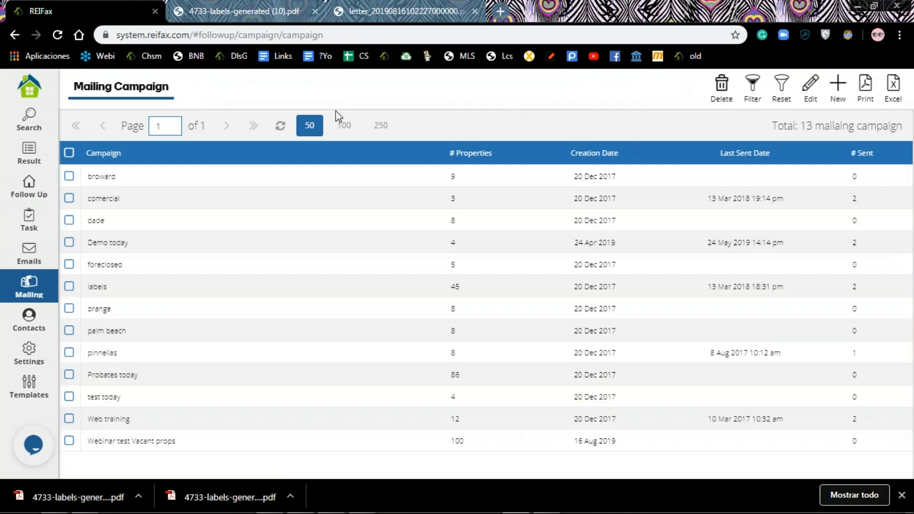
{"action": "left_click", "coordinate": [280, 128]}
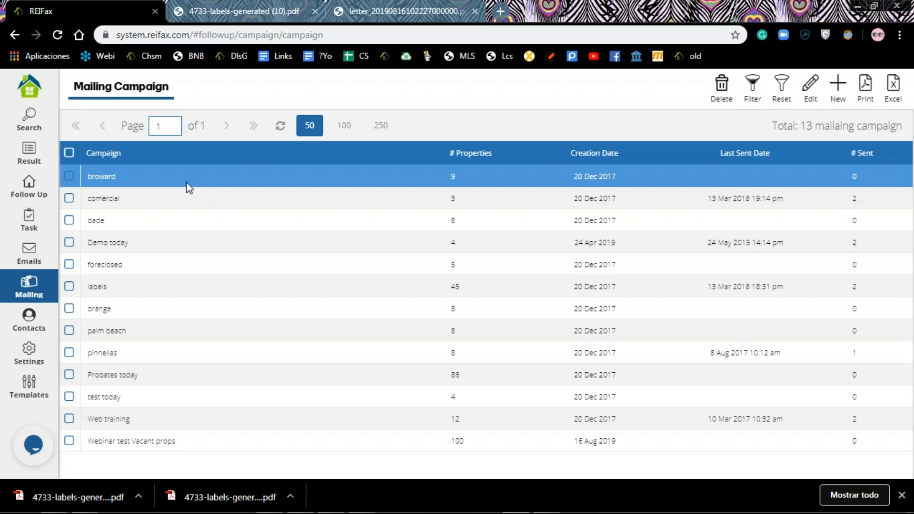
{"action": "left_click", "coordinate": [190, 190]}
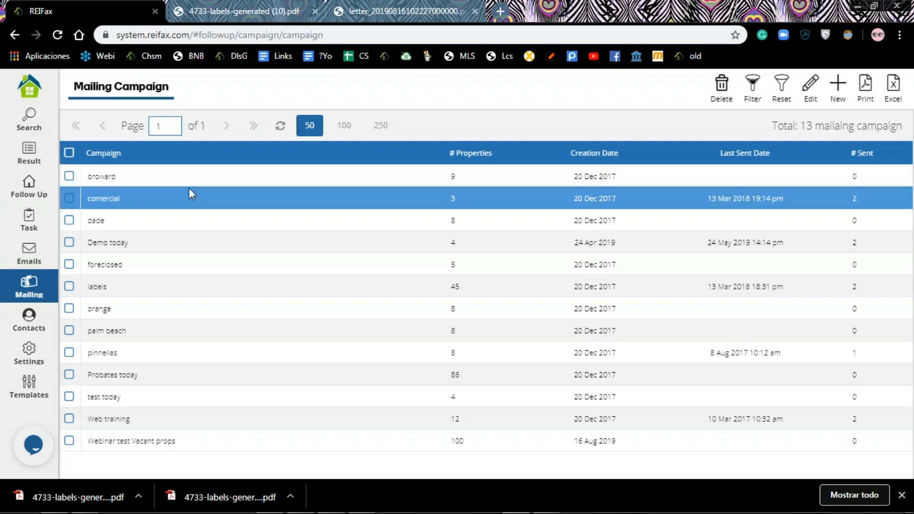
{"action": "left_click", "coordinate": [177, 218]}
{"action": "left_click", "coordinate": [137, 184]}
{"action": "left_click", "coordinate": [728, 240]}
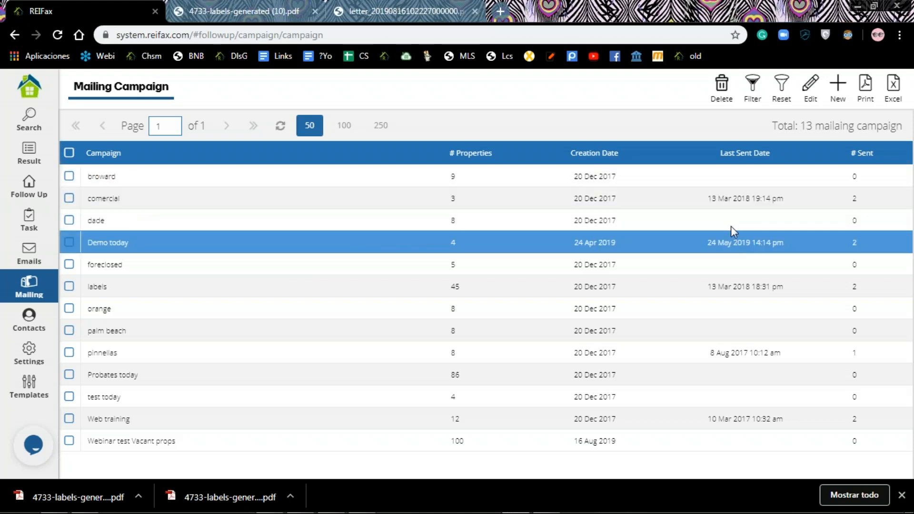
{"action": "left_click", "coordinate": [851, 173]}
{"action": "left_click", "coordinate": [854, 200]}
{"action": "left_click", "coordinate": [857, 242]}
{"action": "left_click", "coordinate": [861, 268]}
Review the vacant-property search criteria and the results list, and return to the mailing campaign list
{"action": "left_click", "coordinate": [38, 117]}
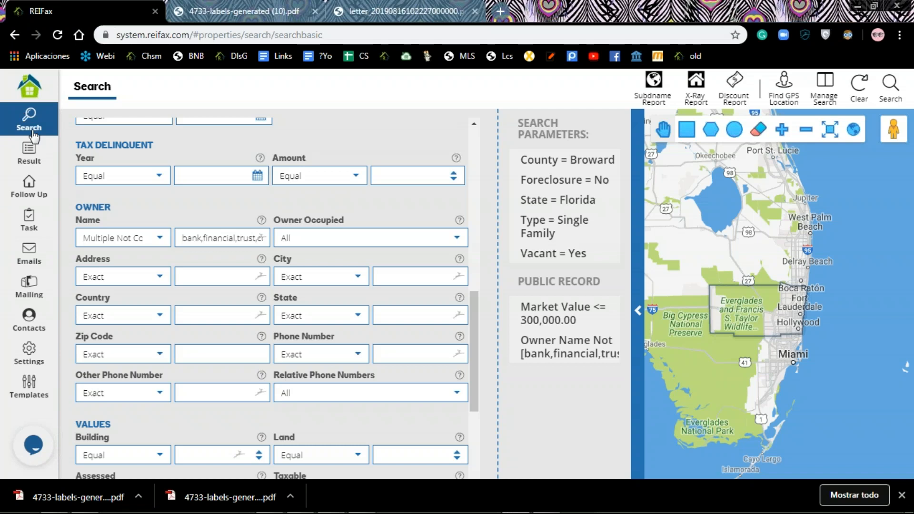
{"action": "left_click", "coordinate": [28, 152]}
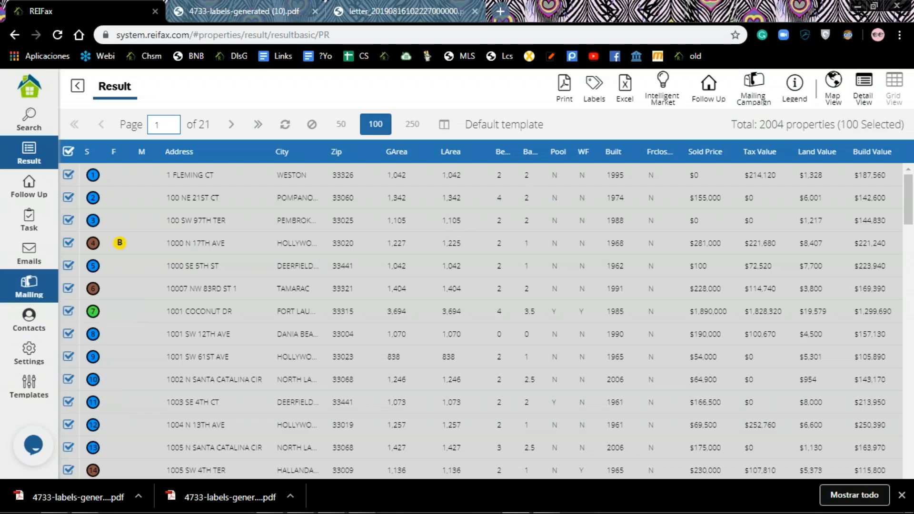
{"action": "left_click", "coordinate": [29, 286]}
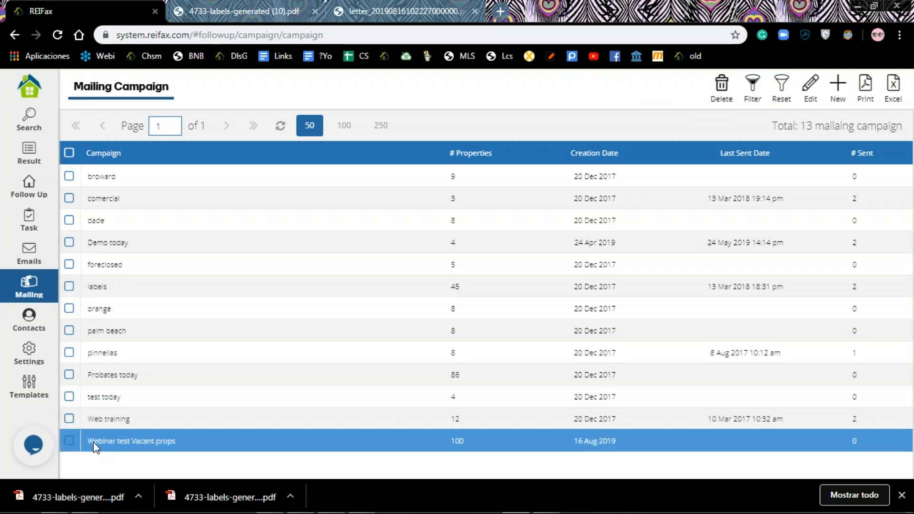
{"action": "left_click", "coordinate": [69, 440]}
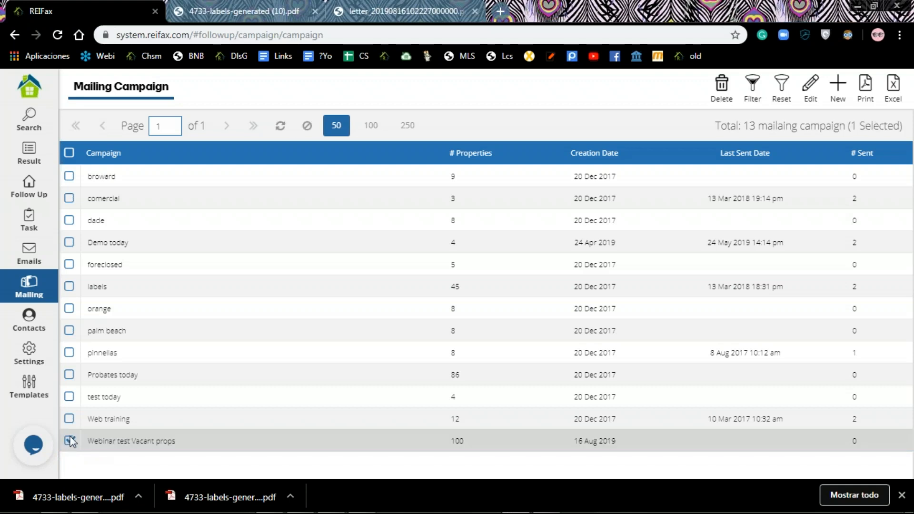
{"action": "left_click", "coordinate": [100, 352]}
{"action": "left_click", "coordinate": [117, 285]}
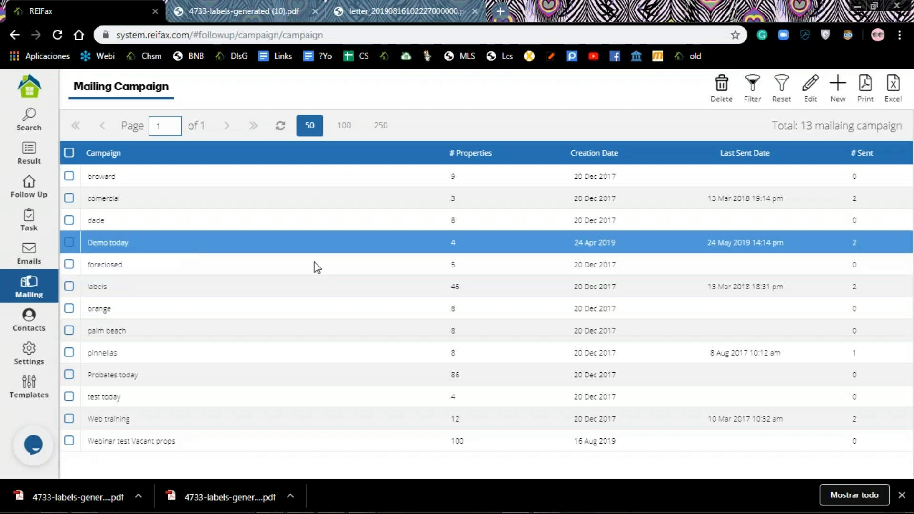
Open the Demo today campaign and increment the mailing counter for all four of its properties
{"action": "double_click", "coordinate": [92, 243]}
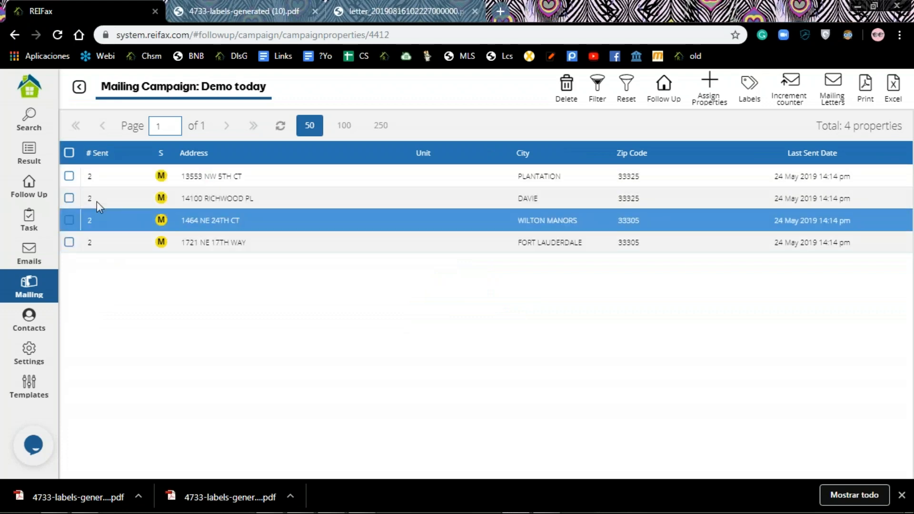
{"action": "left_click", "coordinate": [69, 153]}
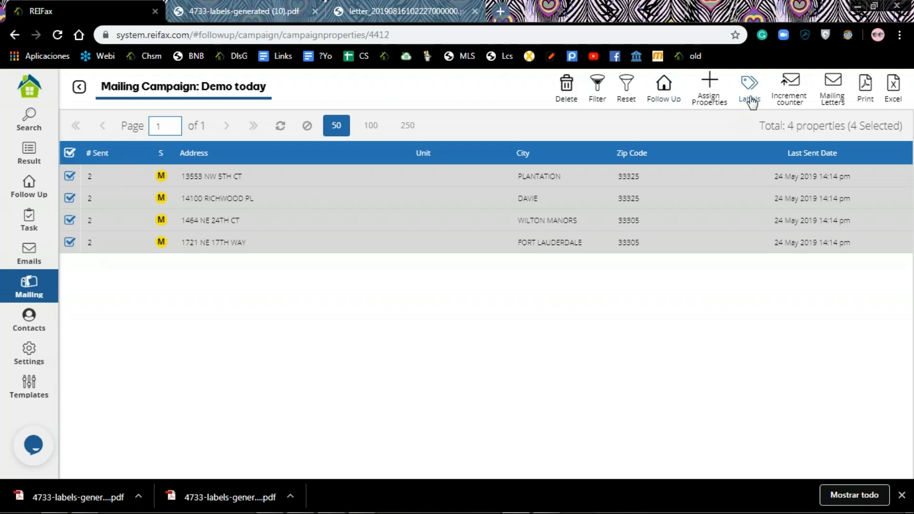
{"action": "left_click", "coordinate": [789, 86]}
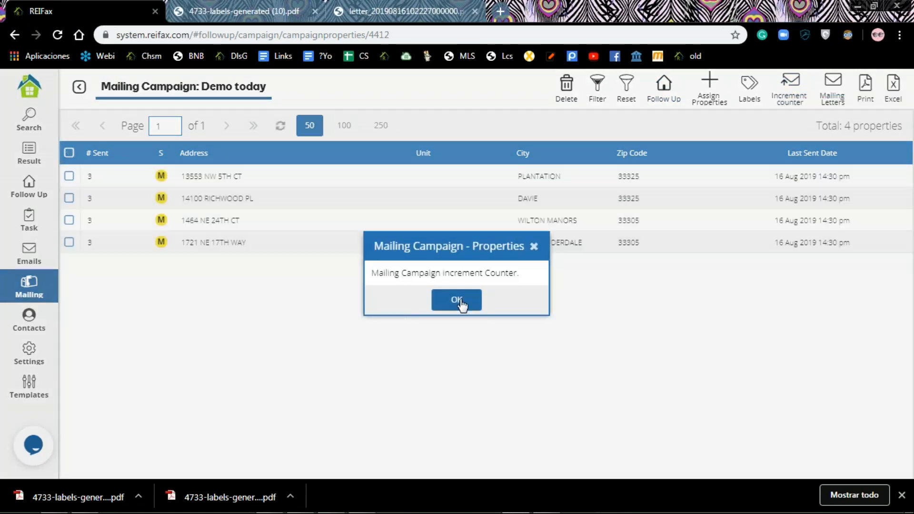
{"action": "left_click", "coordinate": [460, 300]}
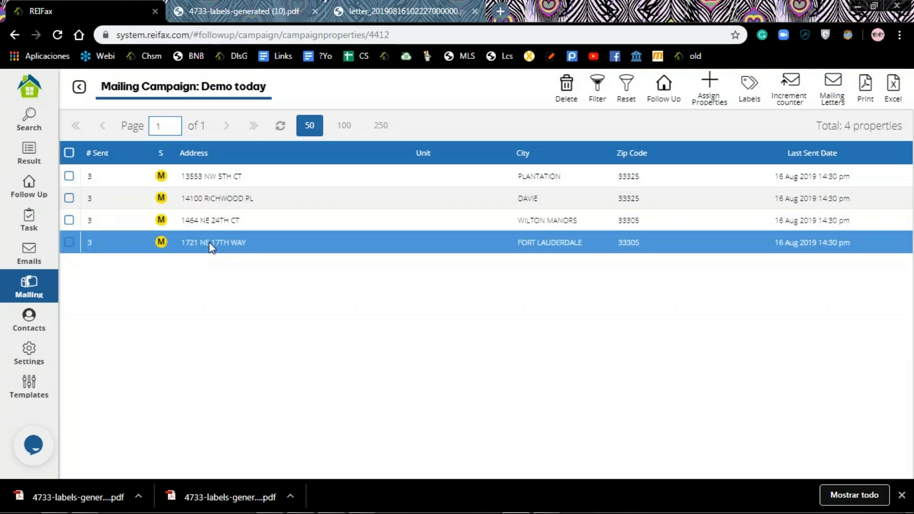
With all four Demo today properties selected, look at the email templates and the campaign's letter editor without creating letters
{"action": "left_click", "coordinate": [67, 152]}
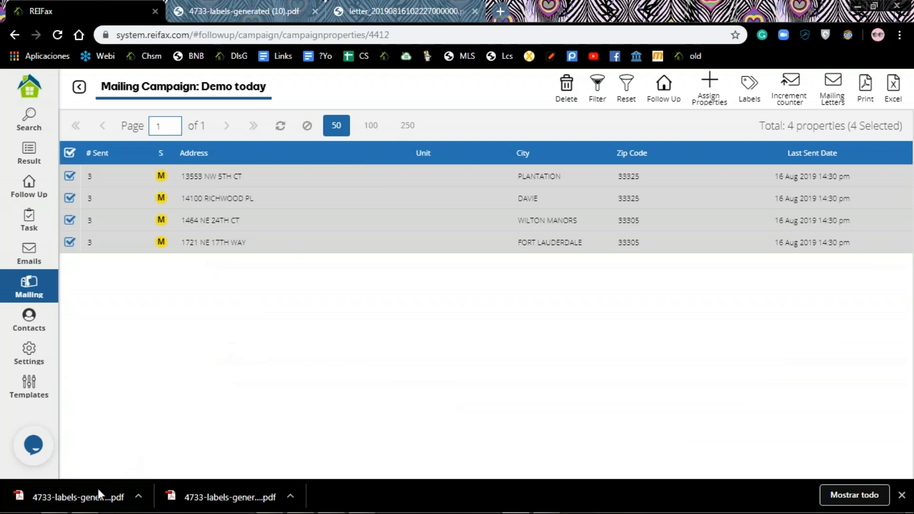
{"action": "left_click", "coordinate": [29, 399]}
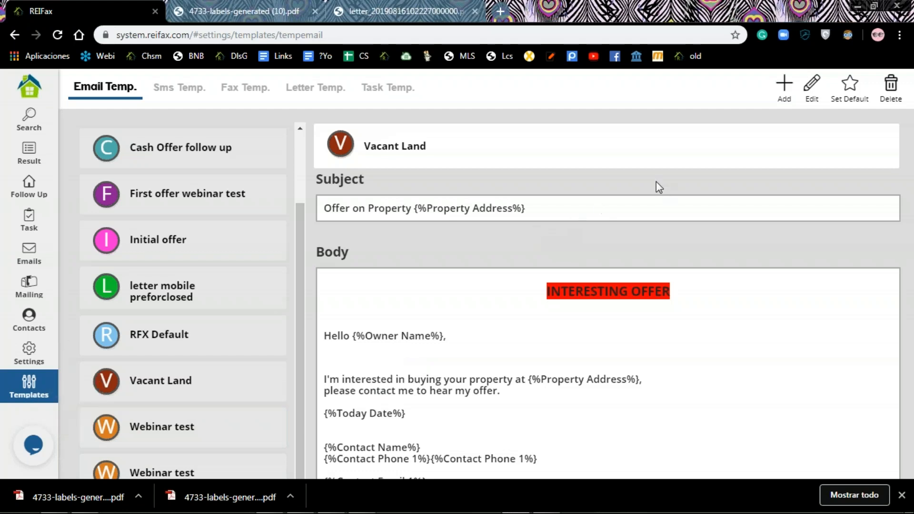
{"action": "left_click", "coordinate": [37, 290]}
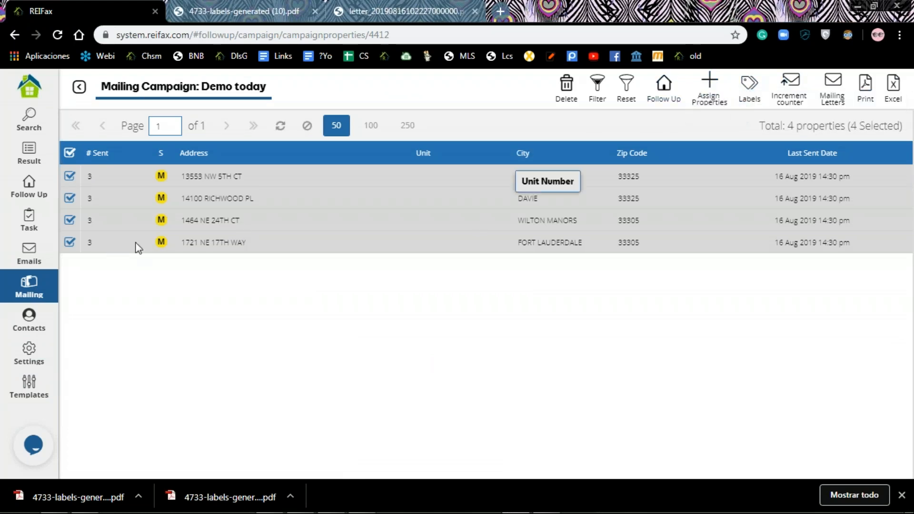
{"action": "left_click", "coordinate": [833, 85]}
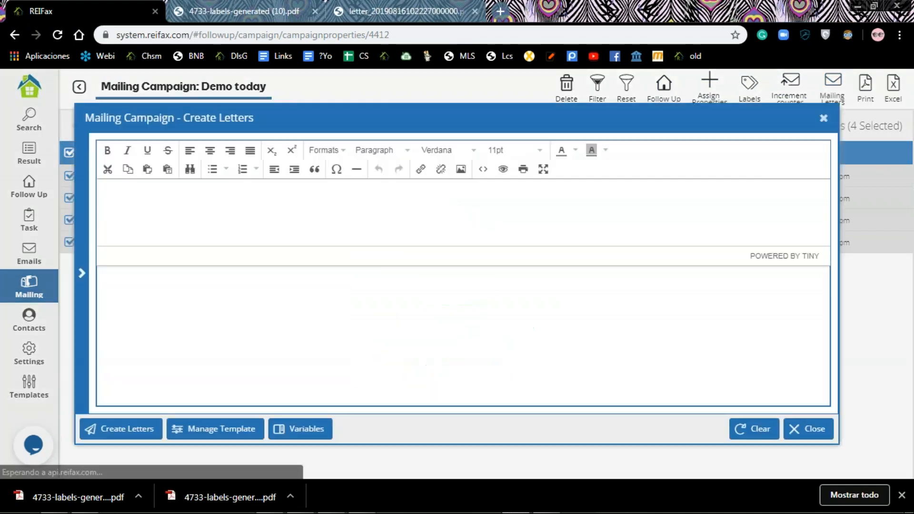
{"action": "left_click", "coordinate": [823, 119]}
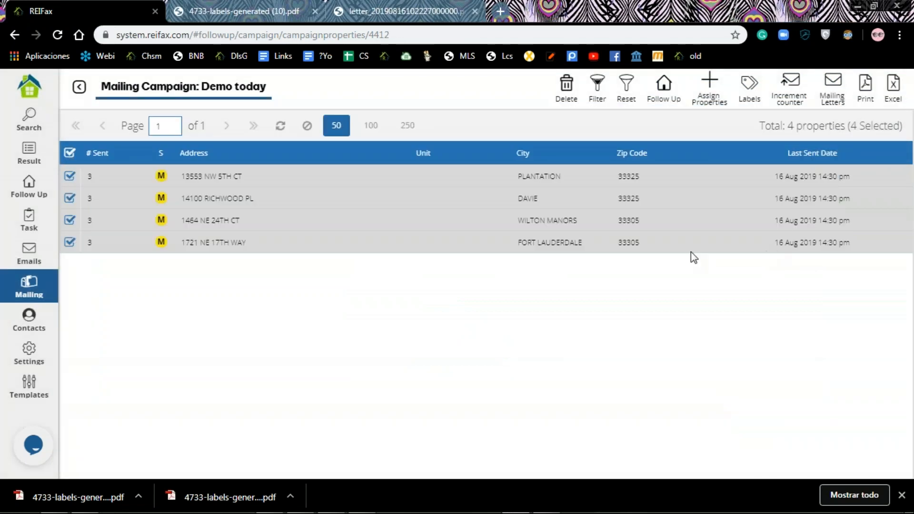
Select only the Davie property in the Demo today campaign and add it to Follow Up with the Buying type
{"action": "left_click", "coordinate": [70, 150]}
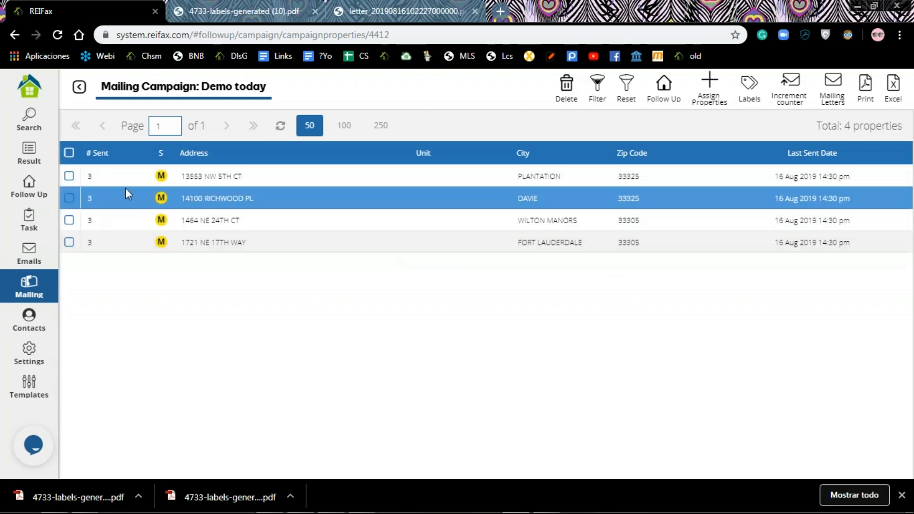
{"action": "left_click", "coordinate": [69, 198]}
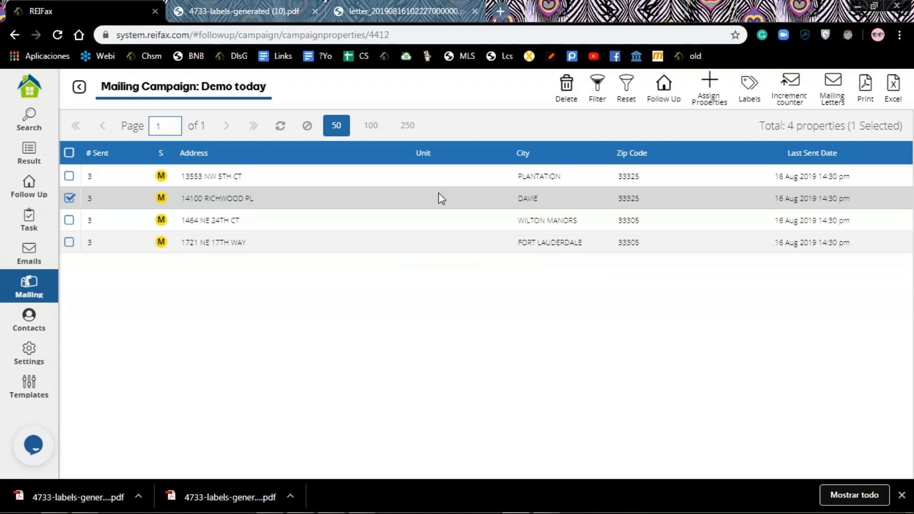
{"action": "left_click", "coordinate": [666, 85]}
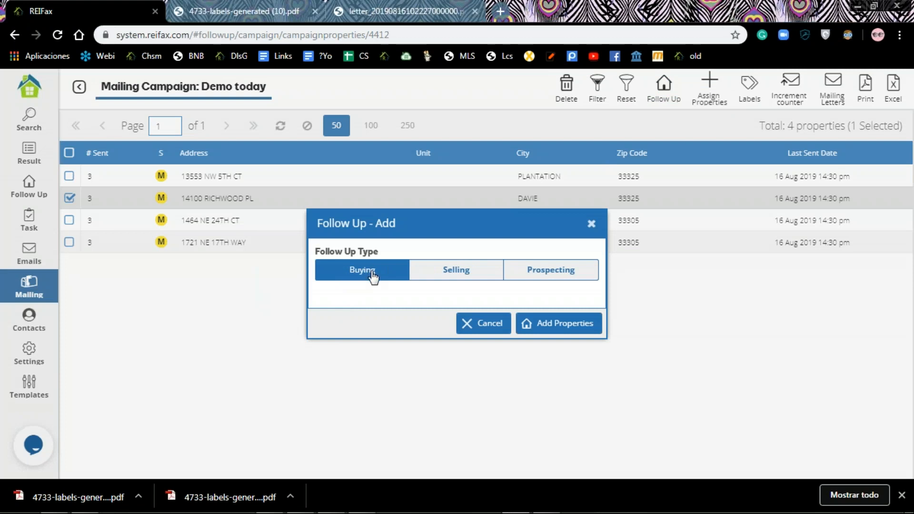
{"action": "left_click", "coordinate": [552, 326]}
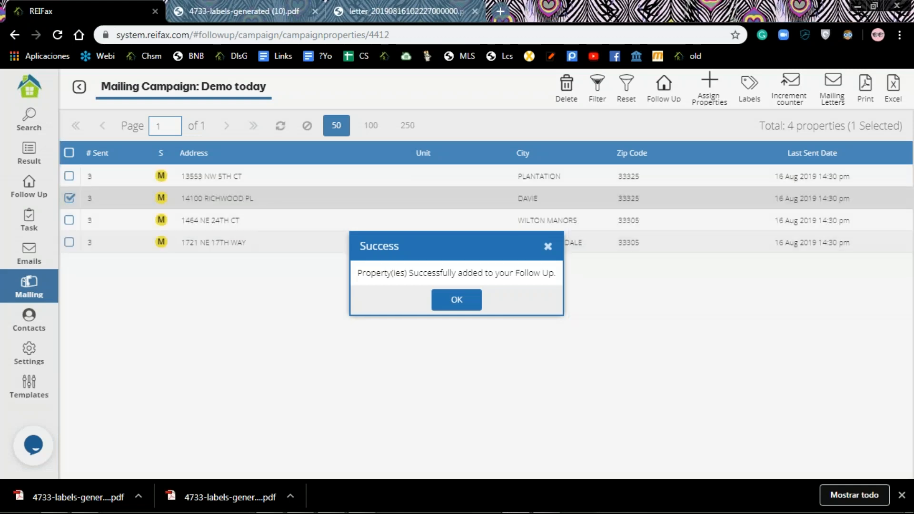
{"action": "left_click", "coordinate": [457, 306]}
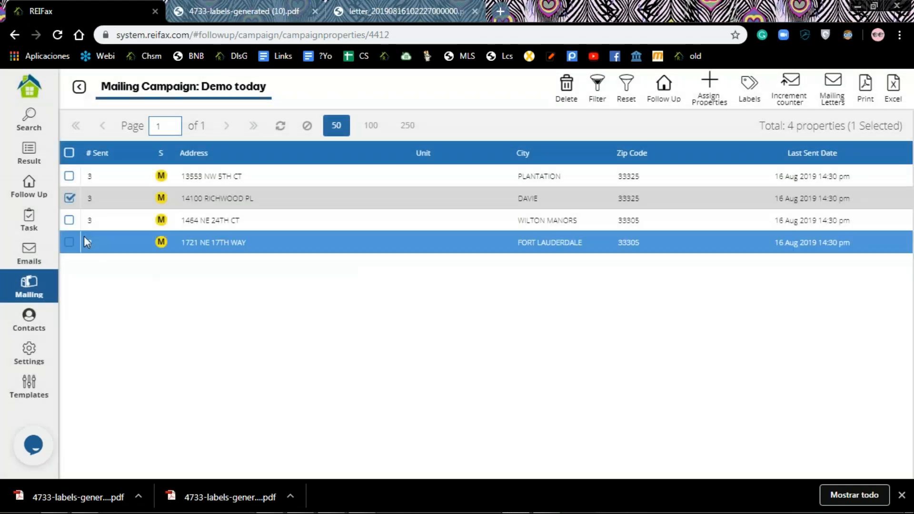
In the Follow Up list, view the contacts assigned to the newly added Davie property and open its follow-up history
{"action": "left_click", "coordinate": [38, 189]}
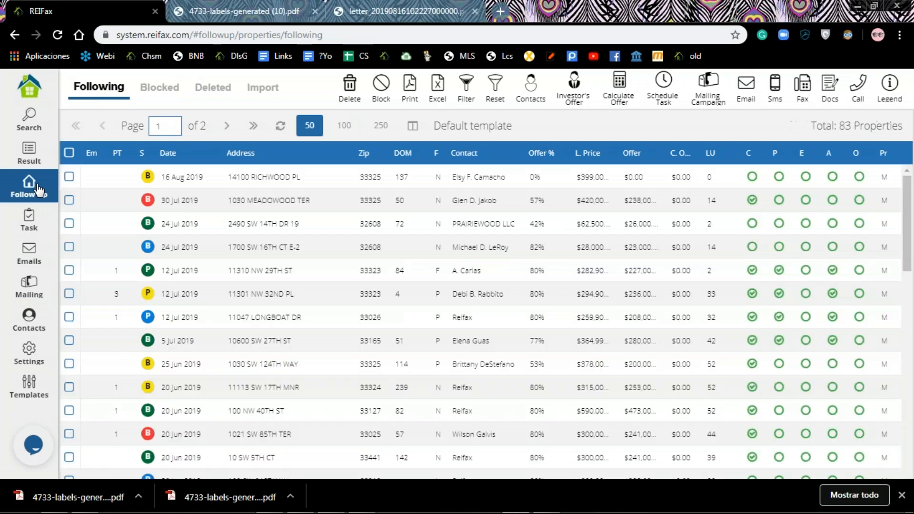
{"action": "left_click", "coordinate": [246, 180]}
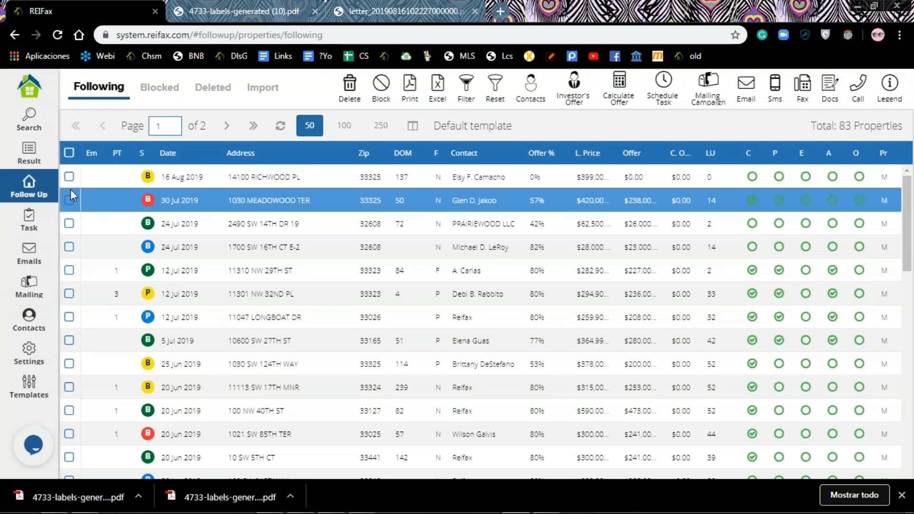
{"action": "right_click", "coordinate": [208, 173]}
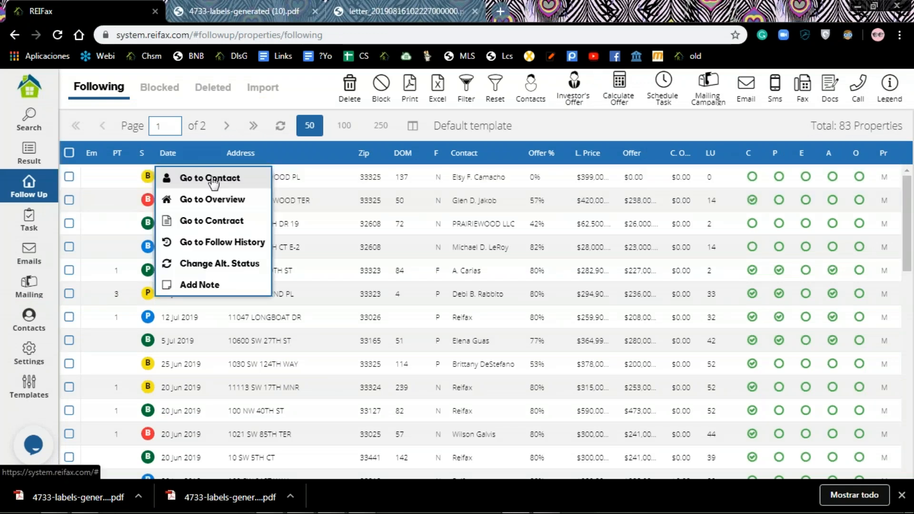
{"action": "left_click", "coordinate": [217, 181]}
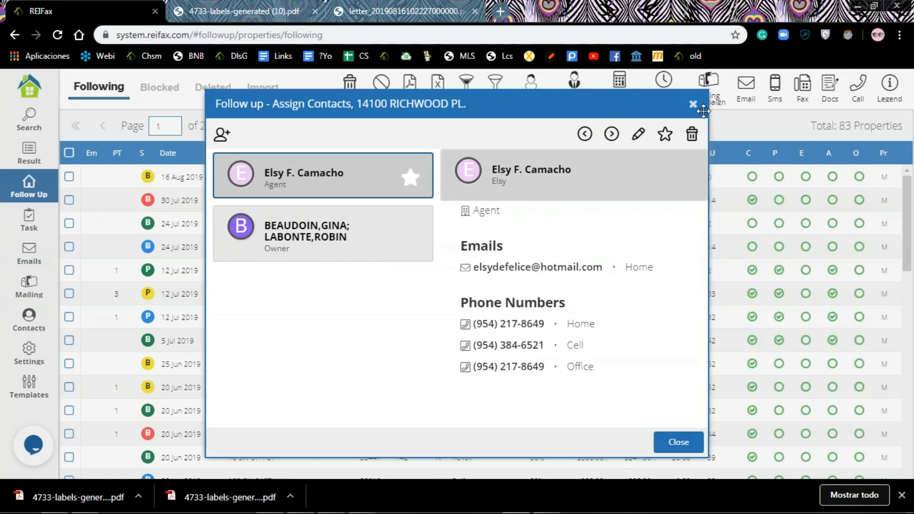
{"action": "key", "text": "Escape"}
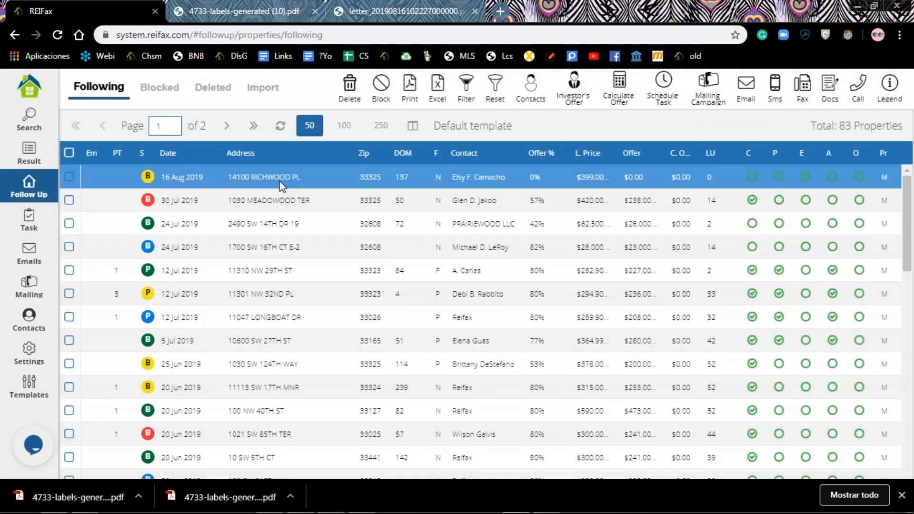
{"action": "right_click", "coordinate": [274, 179]}
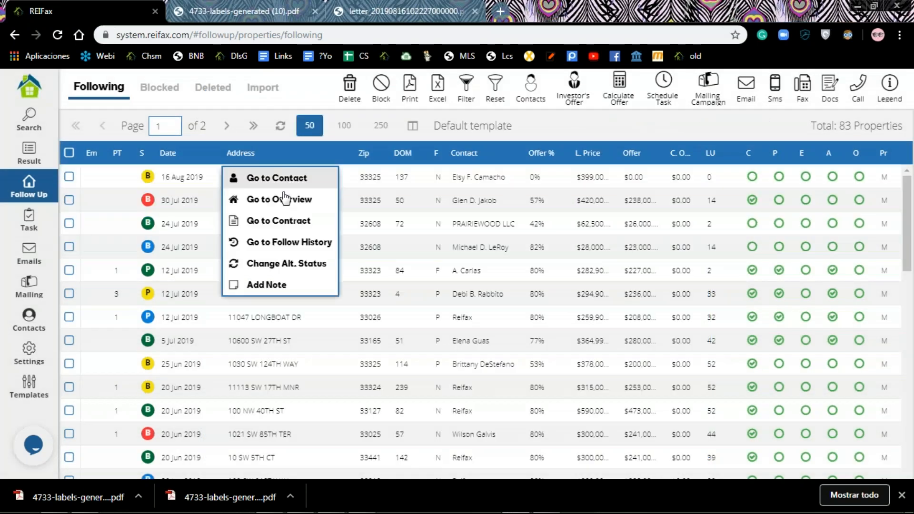
{"action": "left_click", "coordinate": [289, 242]}
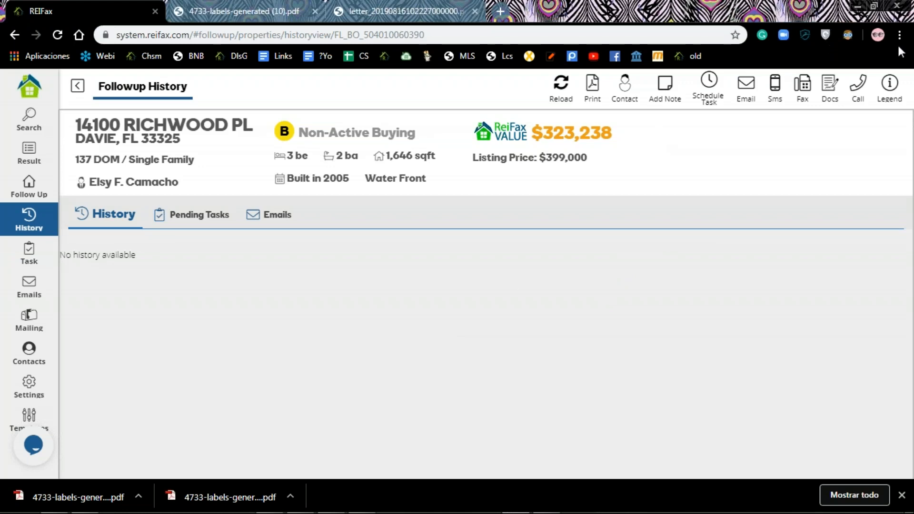
{"action": "left_click", "coordinate": [874, 35]}
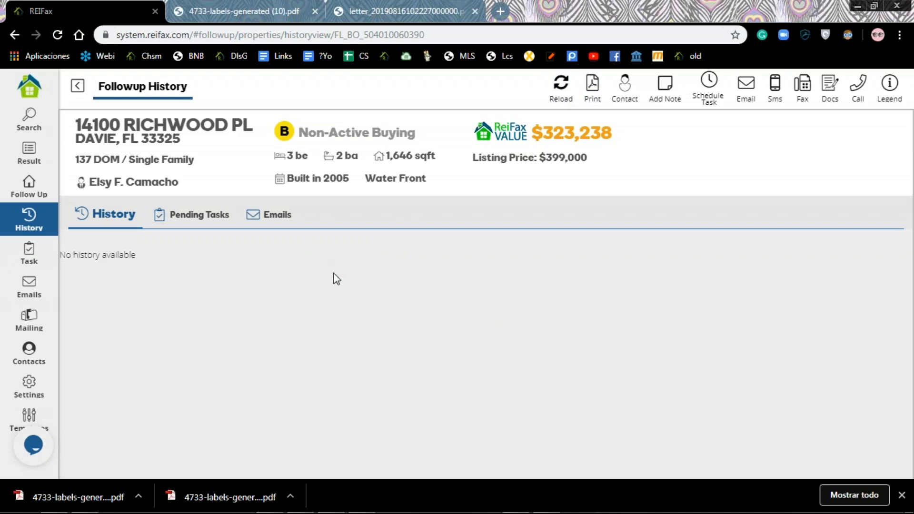
Return to the Follow Up list, view the contacts assigned to the Davie property, and close them without changes
{"action": "mouse_move", "coordinate": [776, 511]}
{"action": "left_click", "coordinate": [21, 192]}
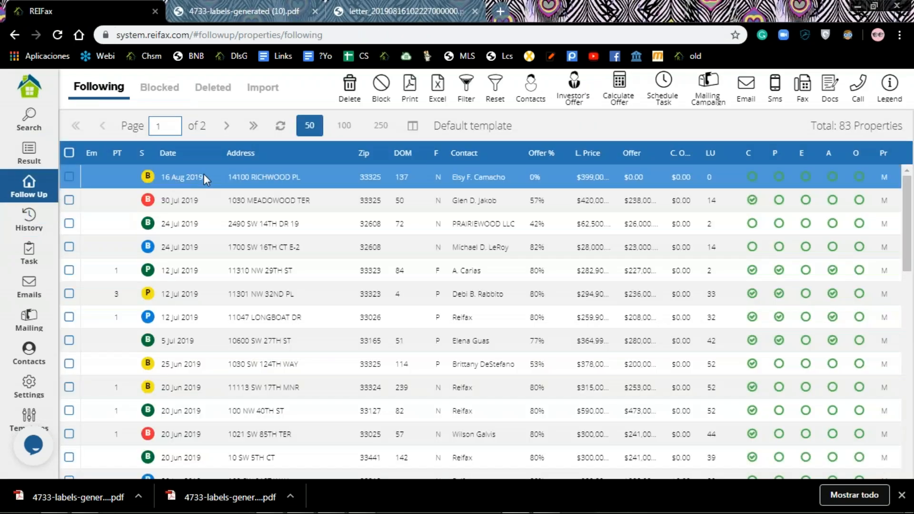
{"action": "right_click", "coordinate": [205, 177]}
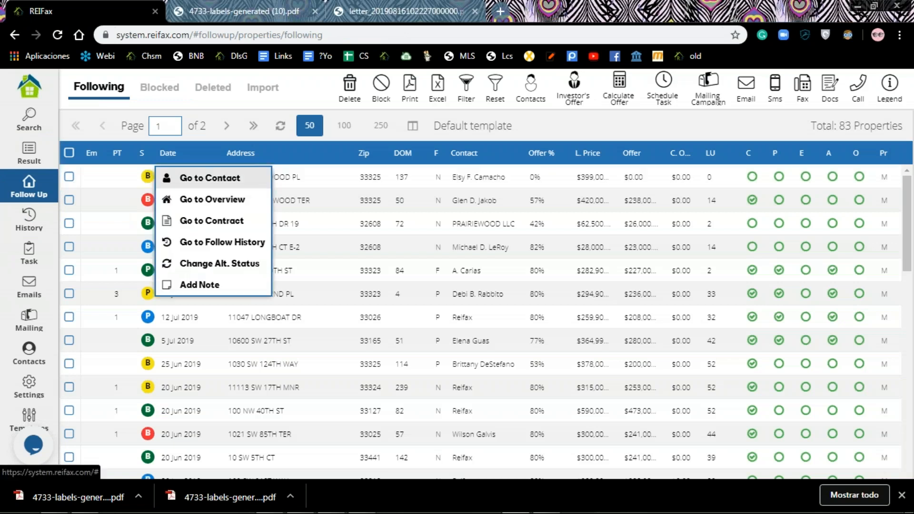
{"action": "left_click", "coordinate": [208, 179]}
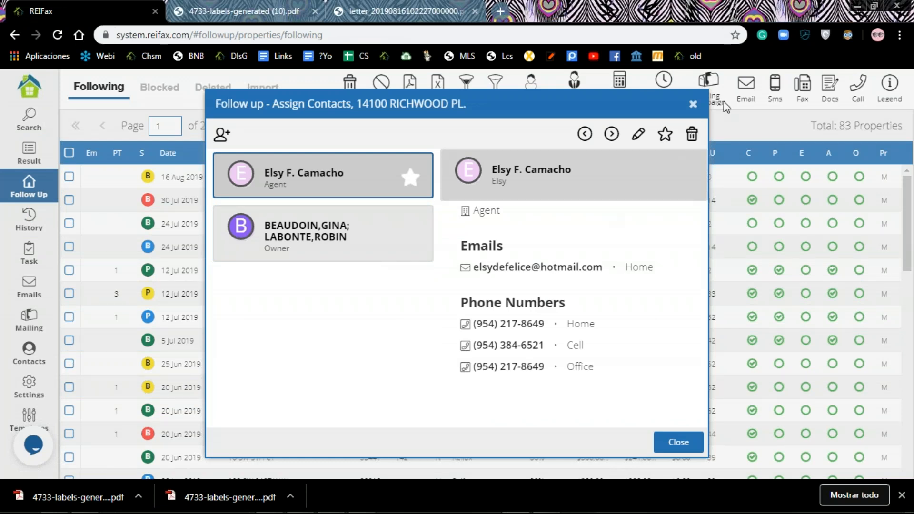
{"action": "left_click", "coordinate": [693, 104]}
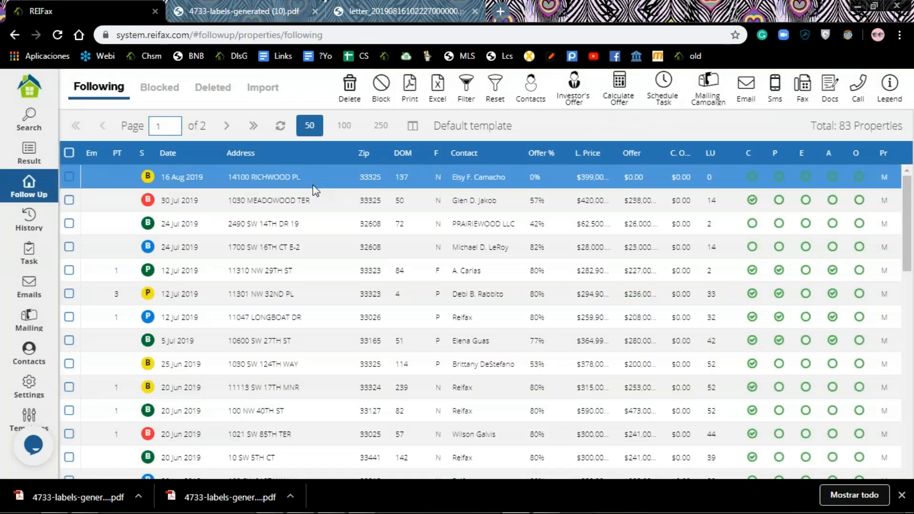
Go to the Davie property's follow history from the Follow Up list and open the live support chat
{"action": "right_click", "coordinate": [300, 182]}
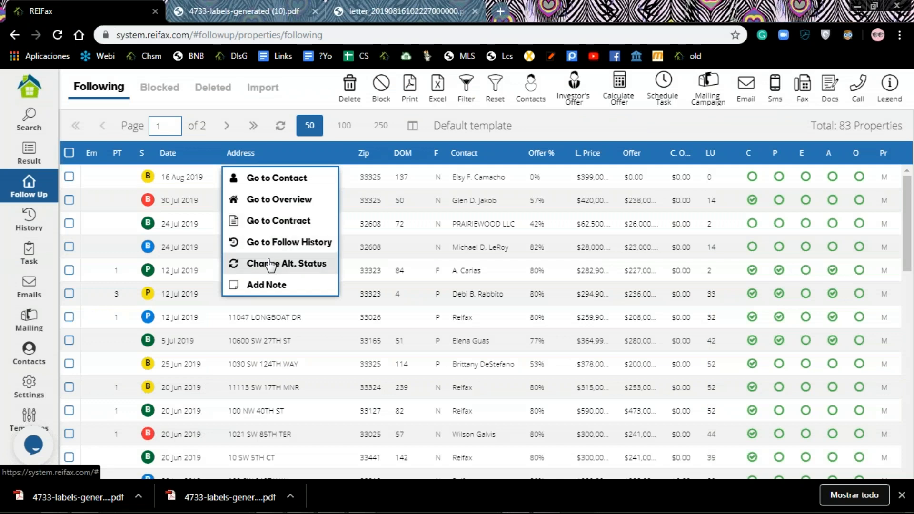
{"action": "left_click", "coordinate": [275, 243]}
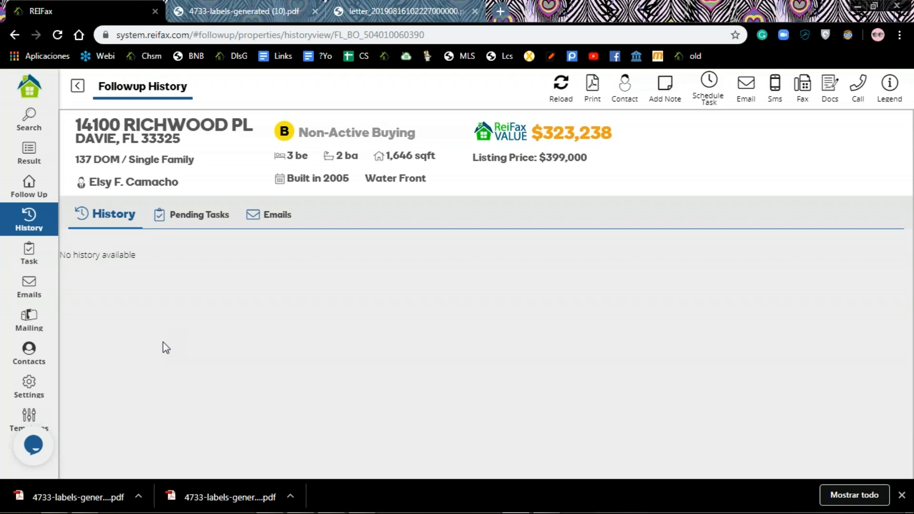
{"action": "left_click", "coordinate": [33, 445]}
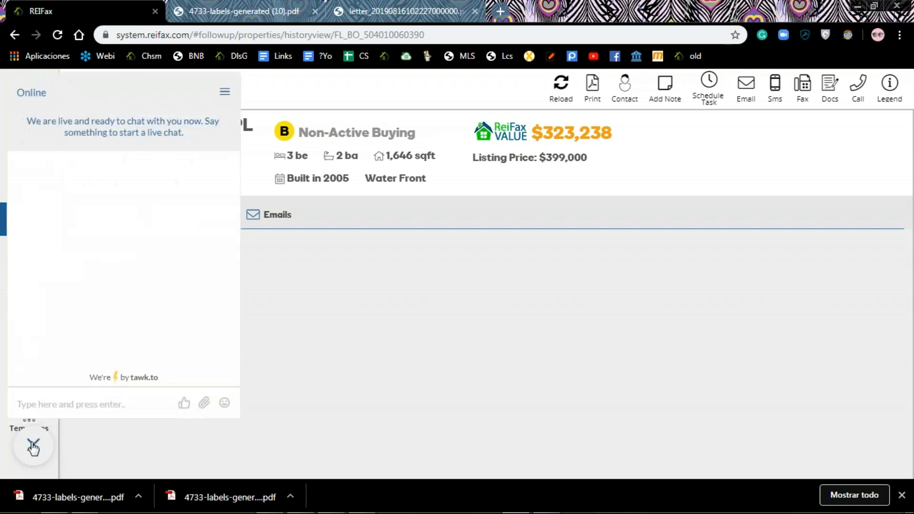